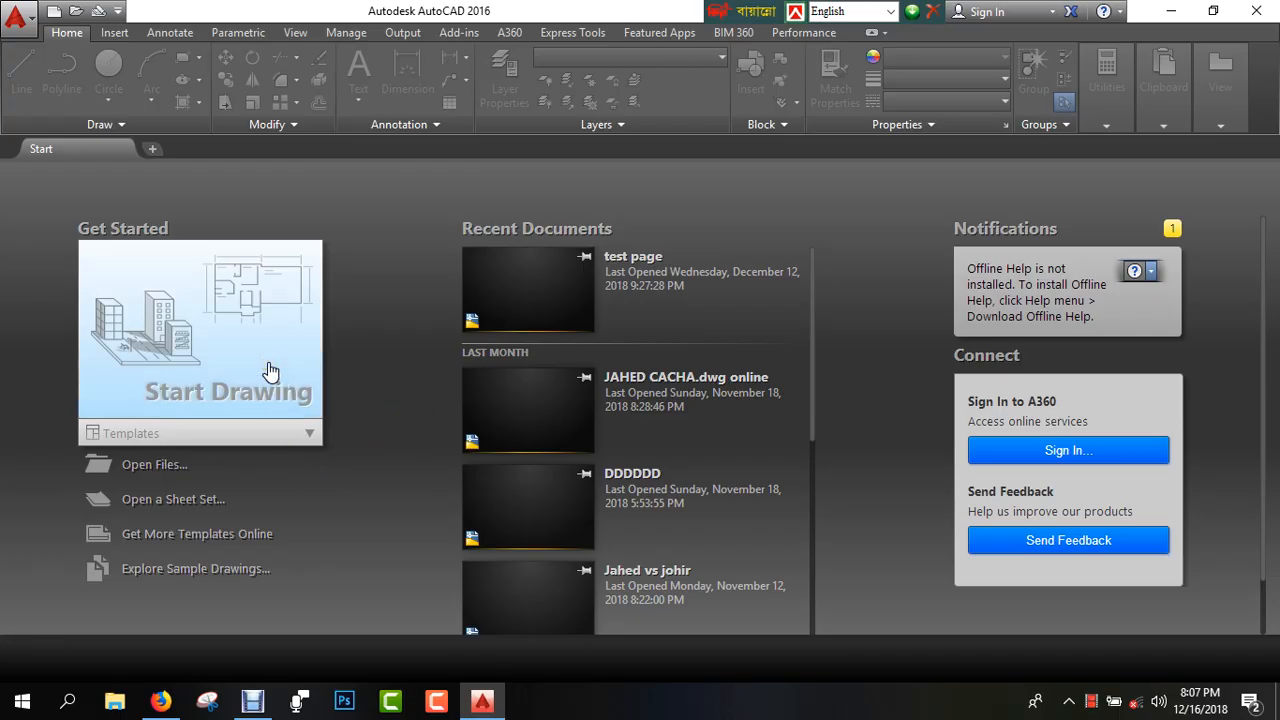
Step: Create a new blank drawing and turn off its background grid
click(154, 149)
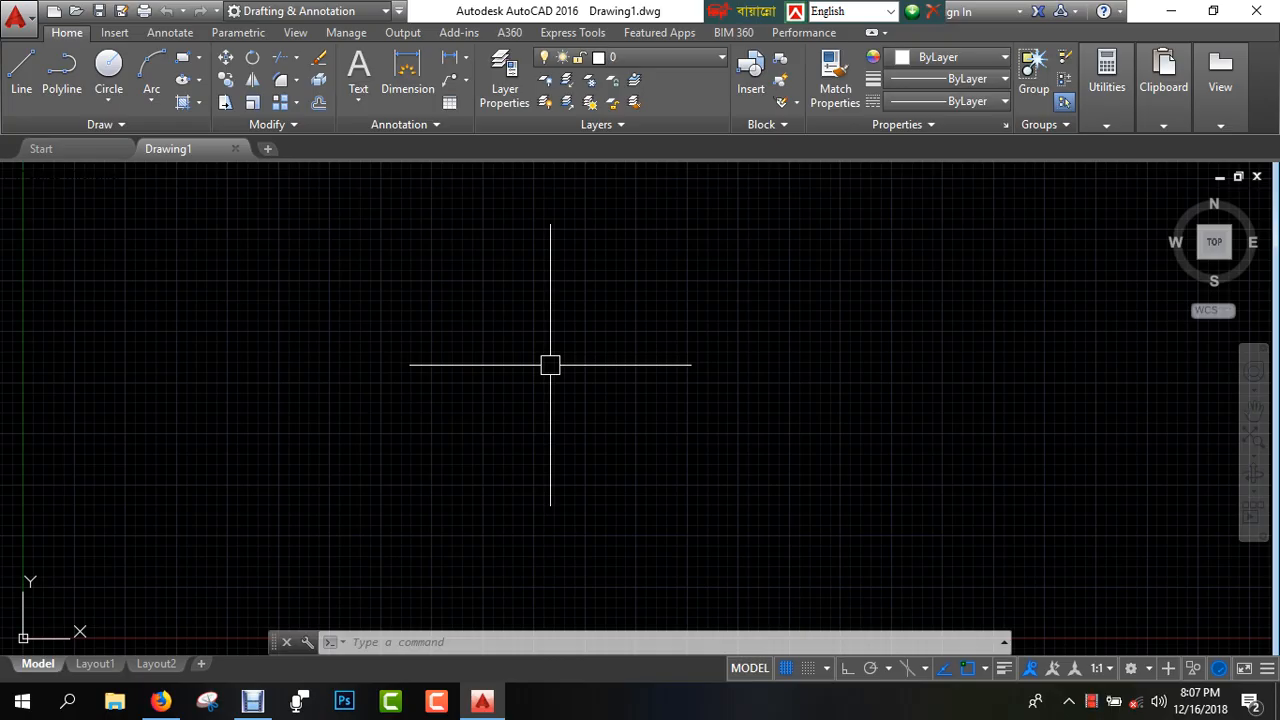
click(790, 668)
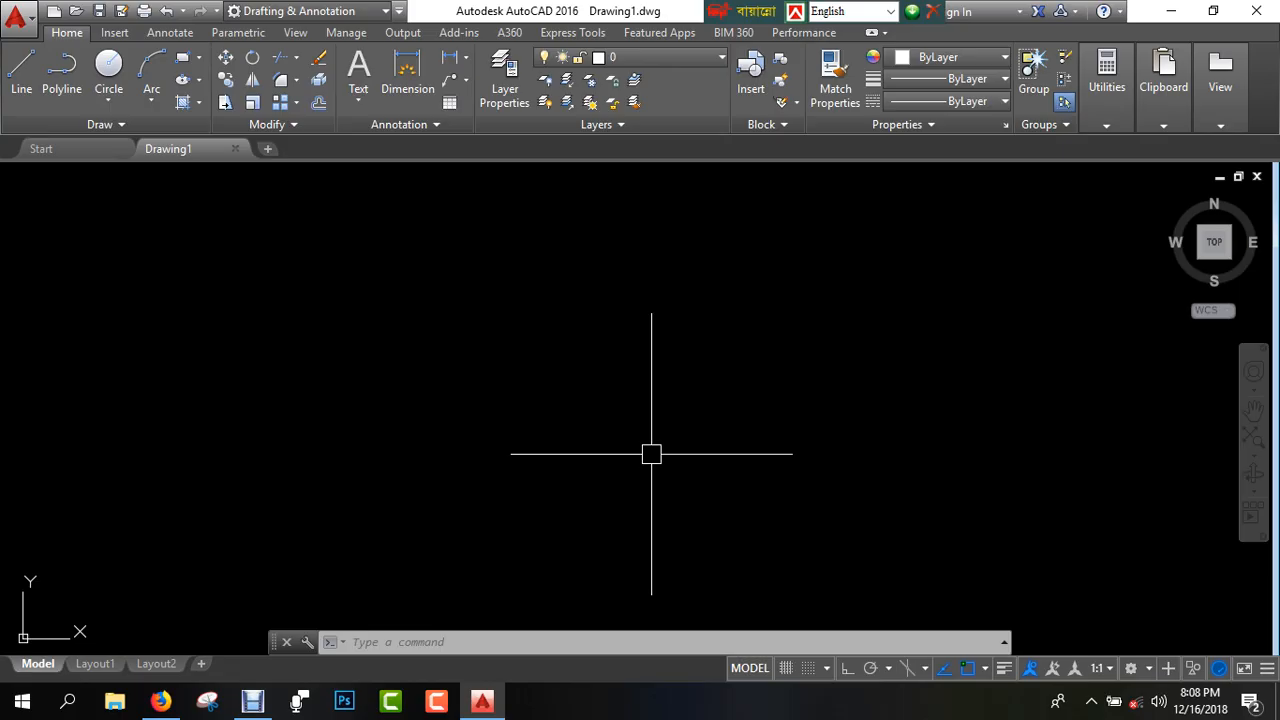
key(F7)
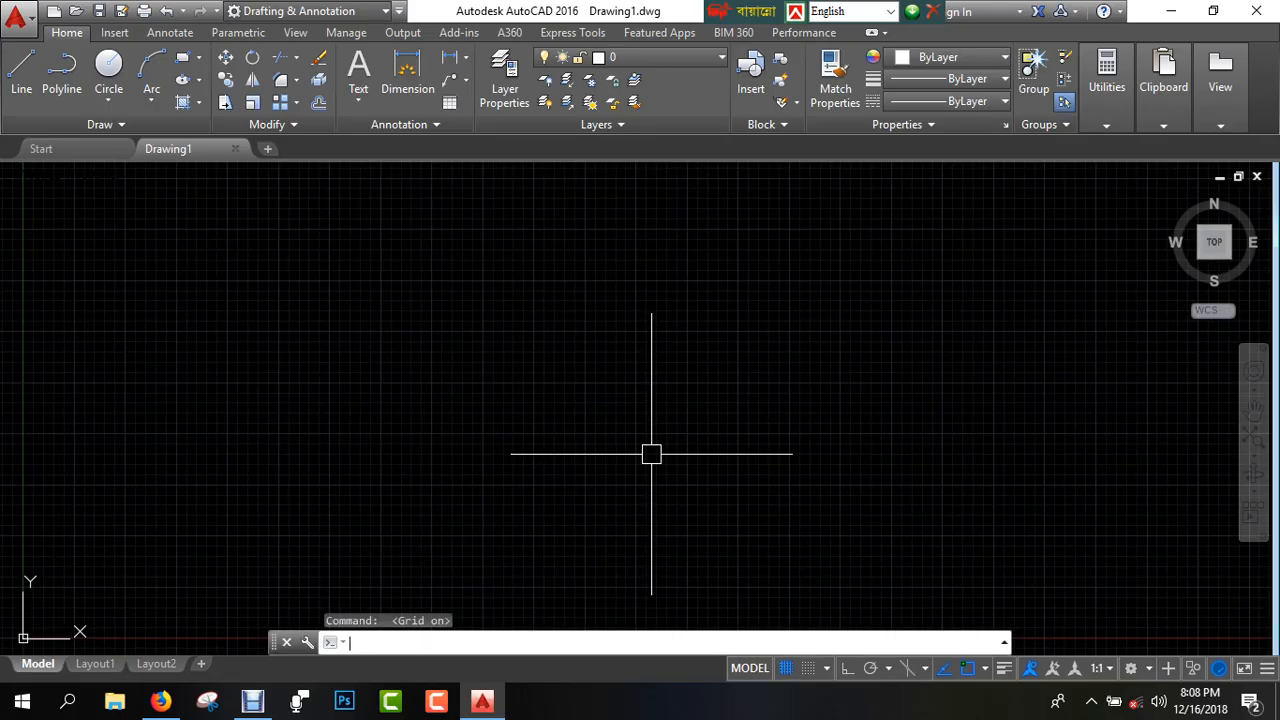
key(F7)
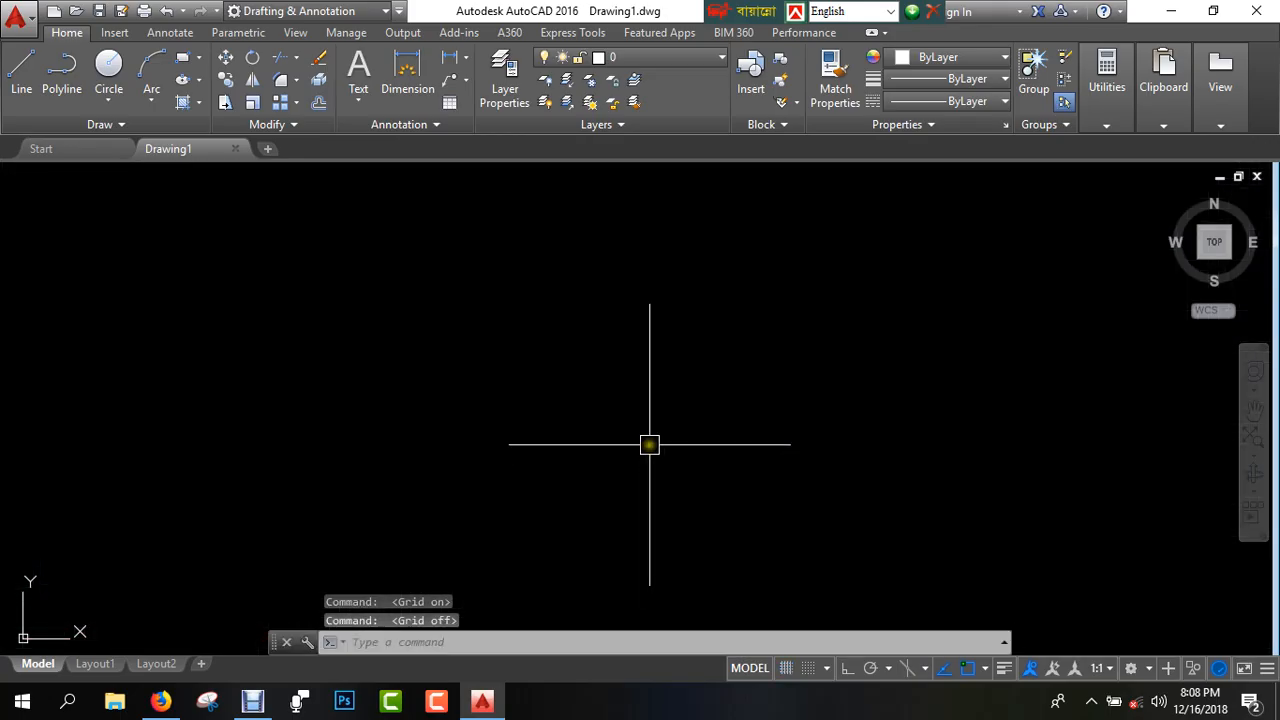
Step: Turn off showing the UCS icon at the drawing origin
scroll(477, 373, down, 5)
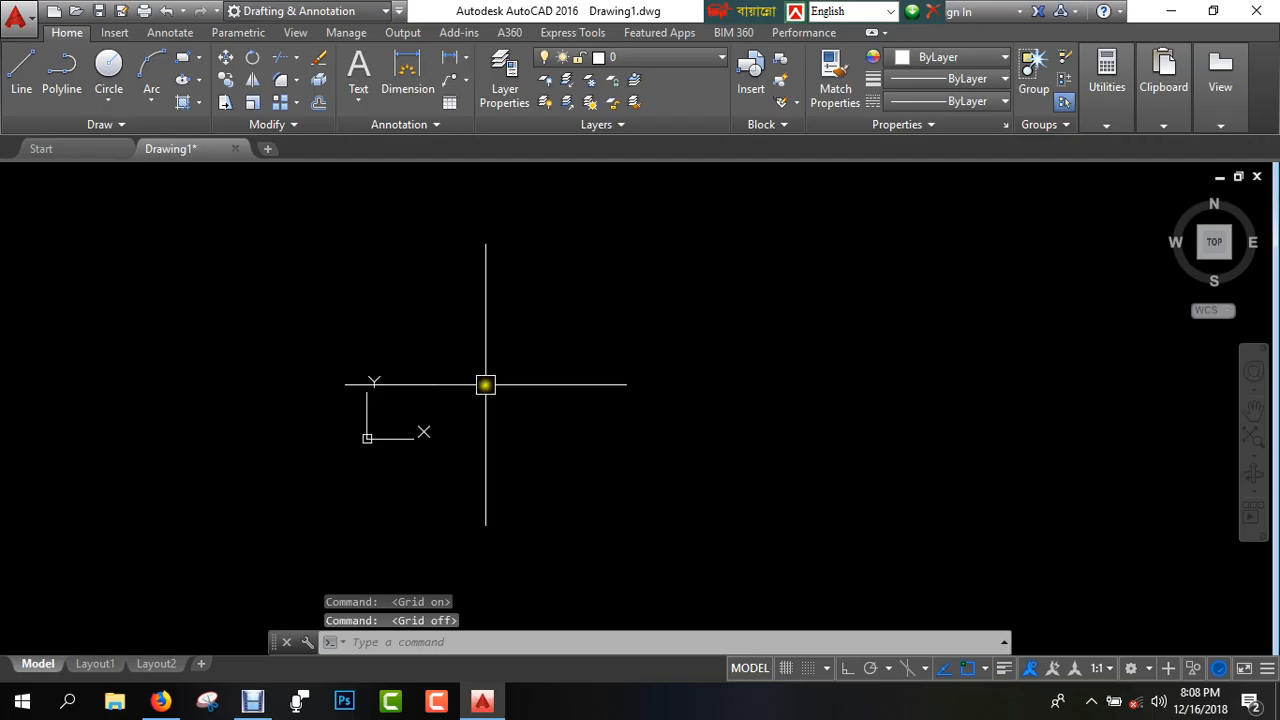
right_click(366, 441)
mouse_move(429, 429)
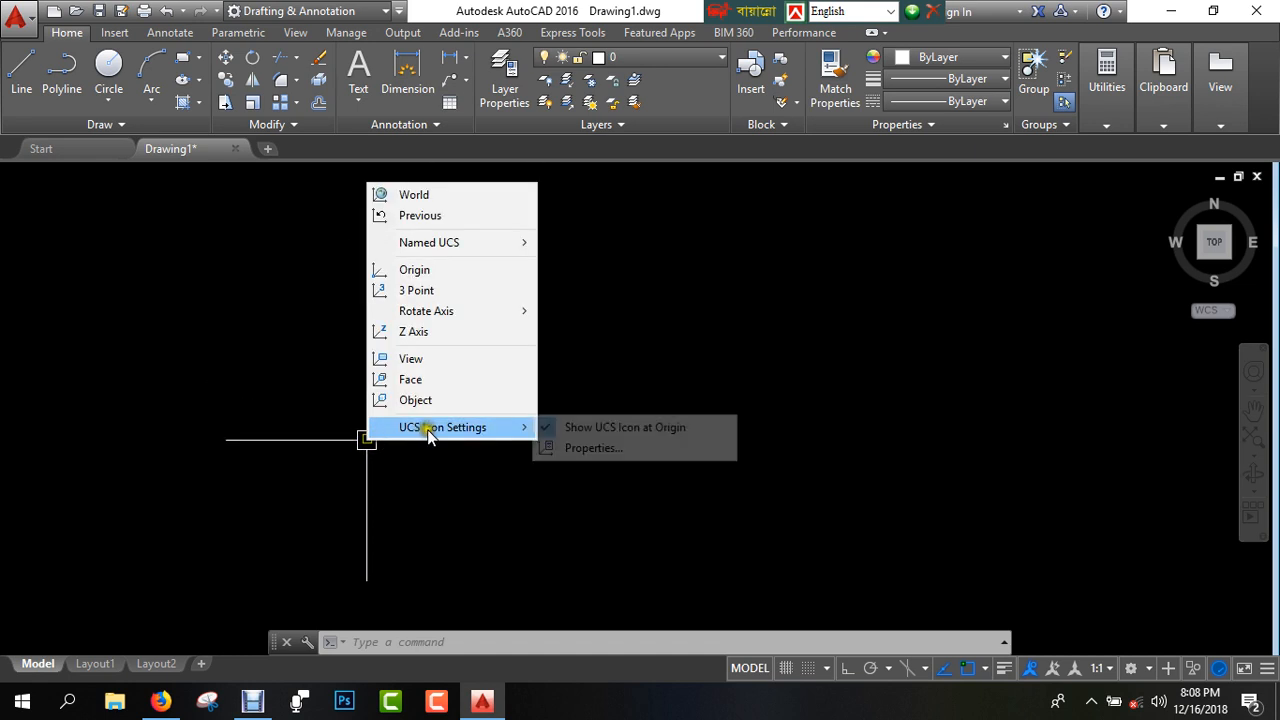
click(580, 432)
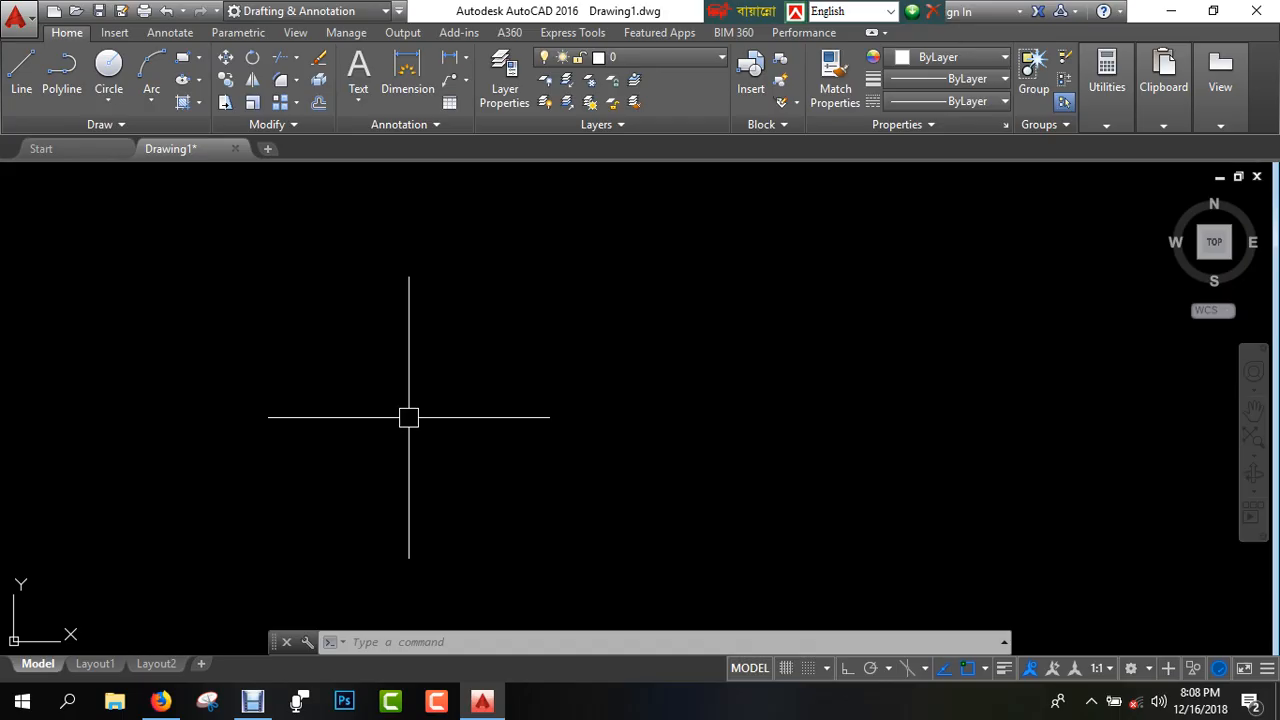
Step: Configure the drawing units with Architectural length type and 0'-0" precision
text(u)
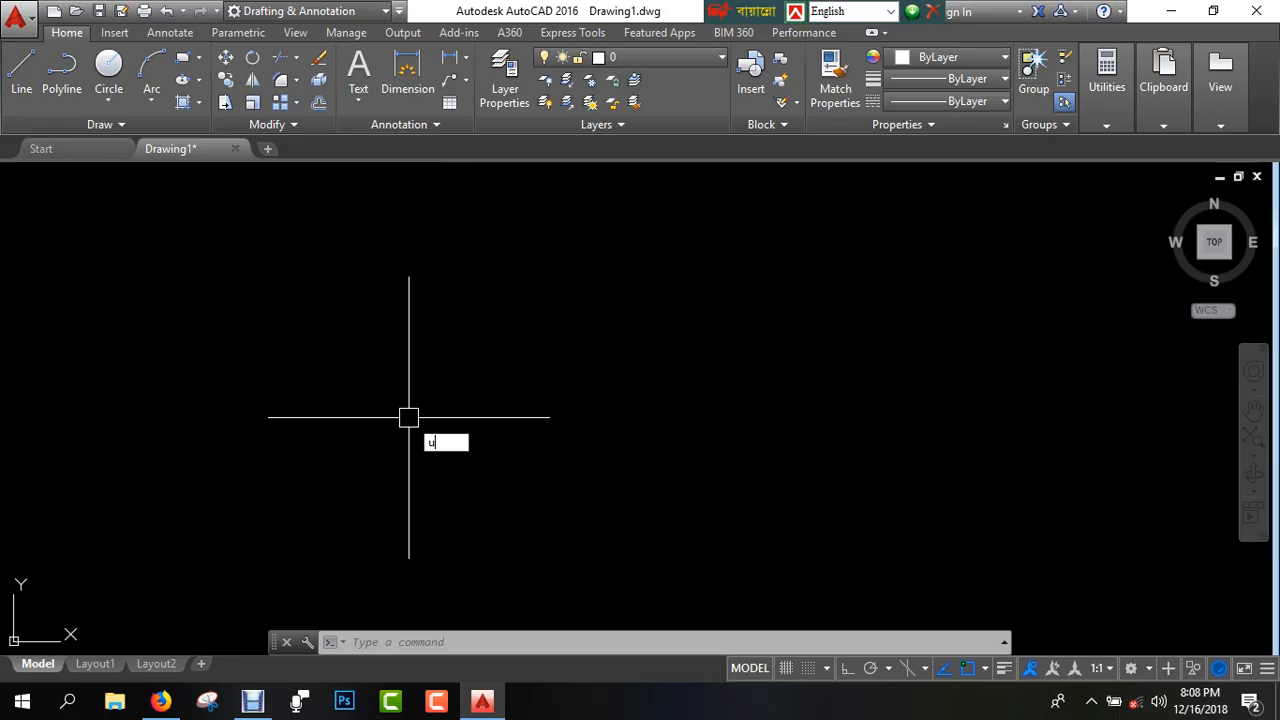
text(n)
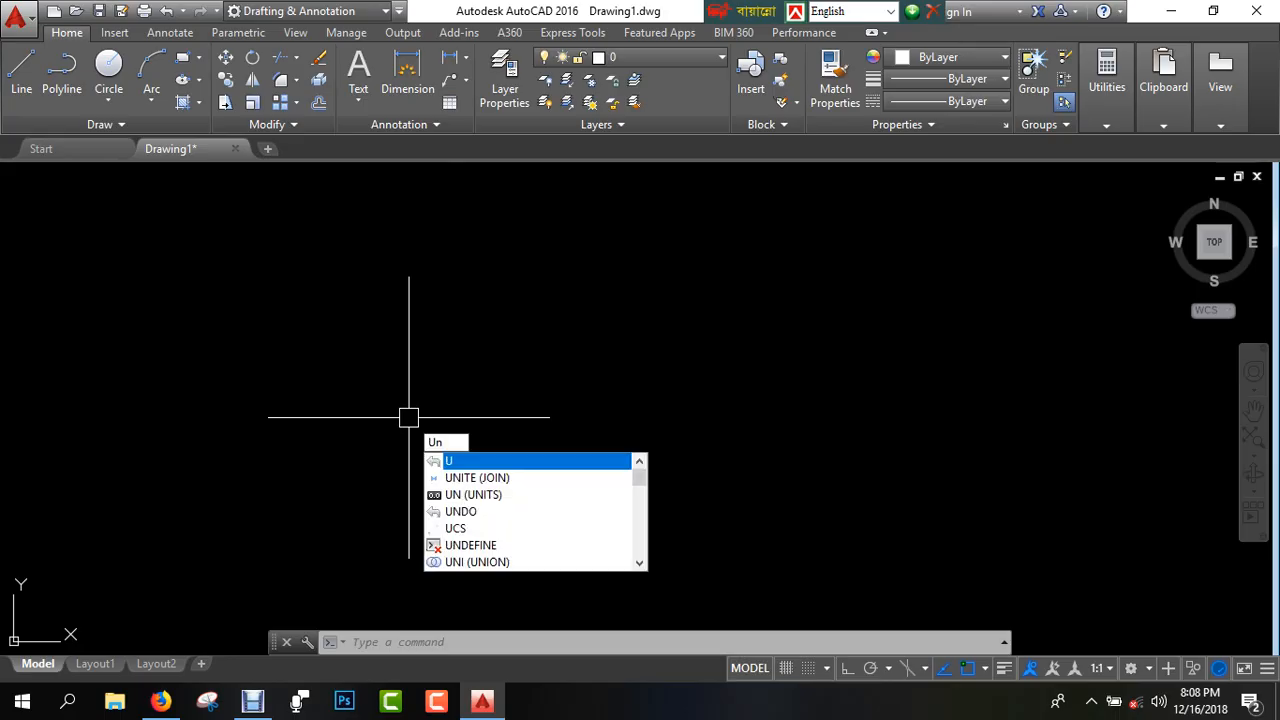
key(Return)
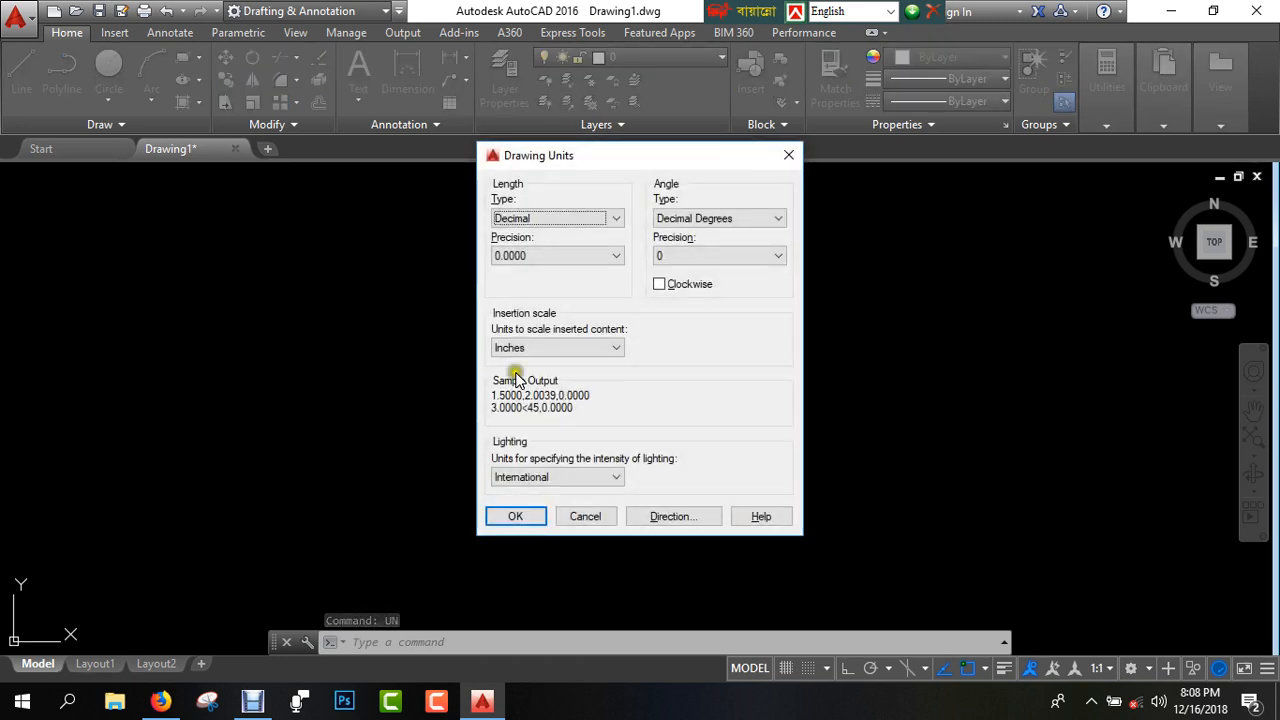
click(616, 218)
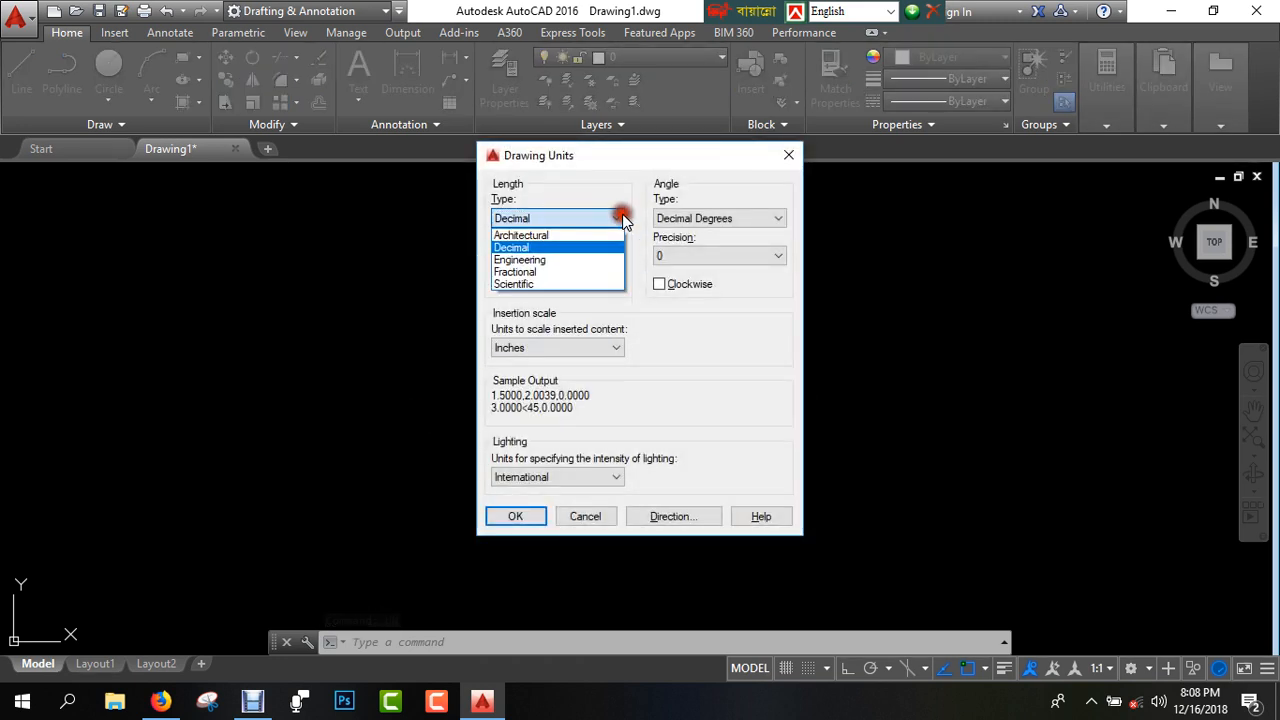
click(571, 235)
click(596, 256)
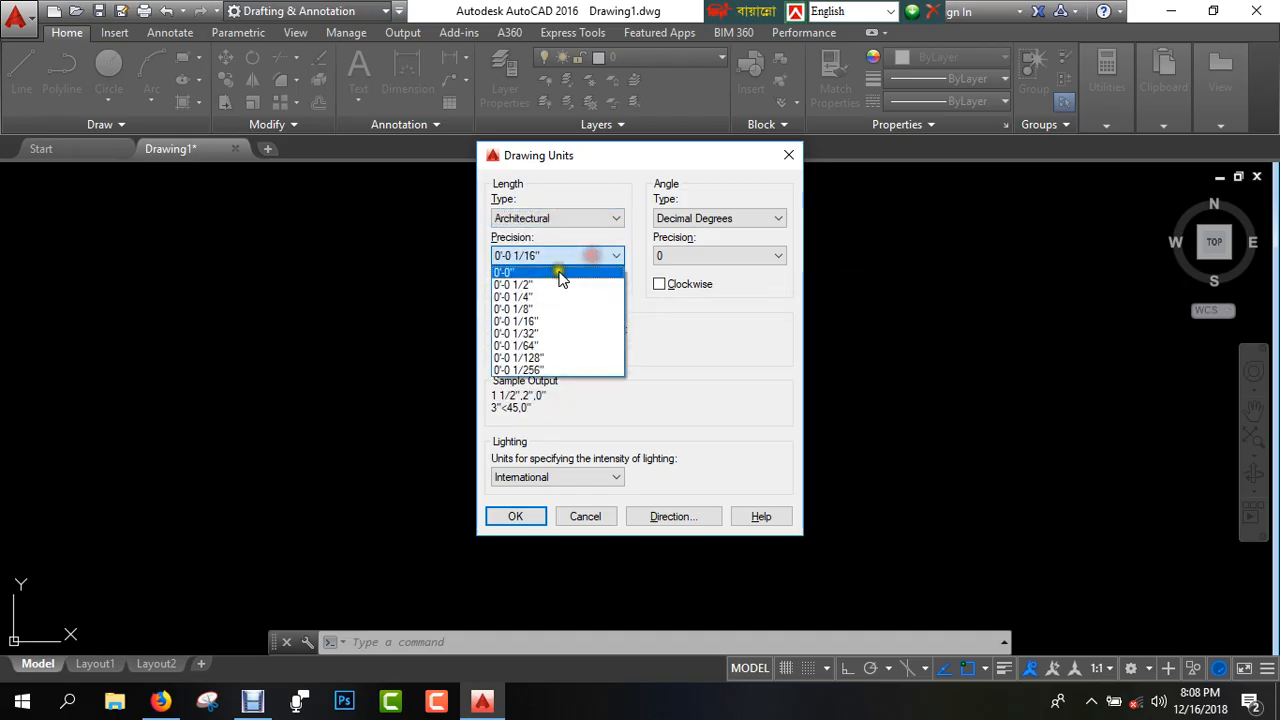
click(553, 272)
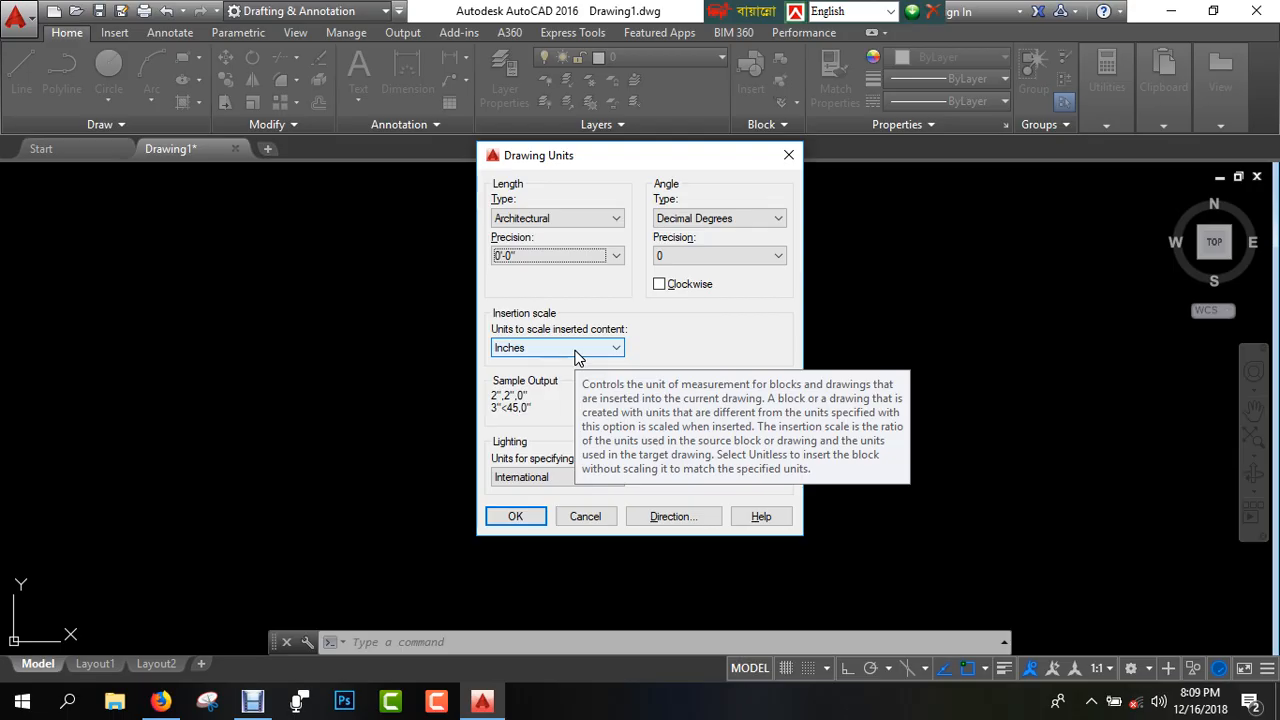
click(520, 516)
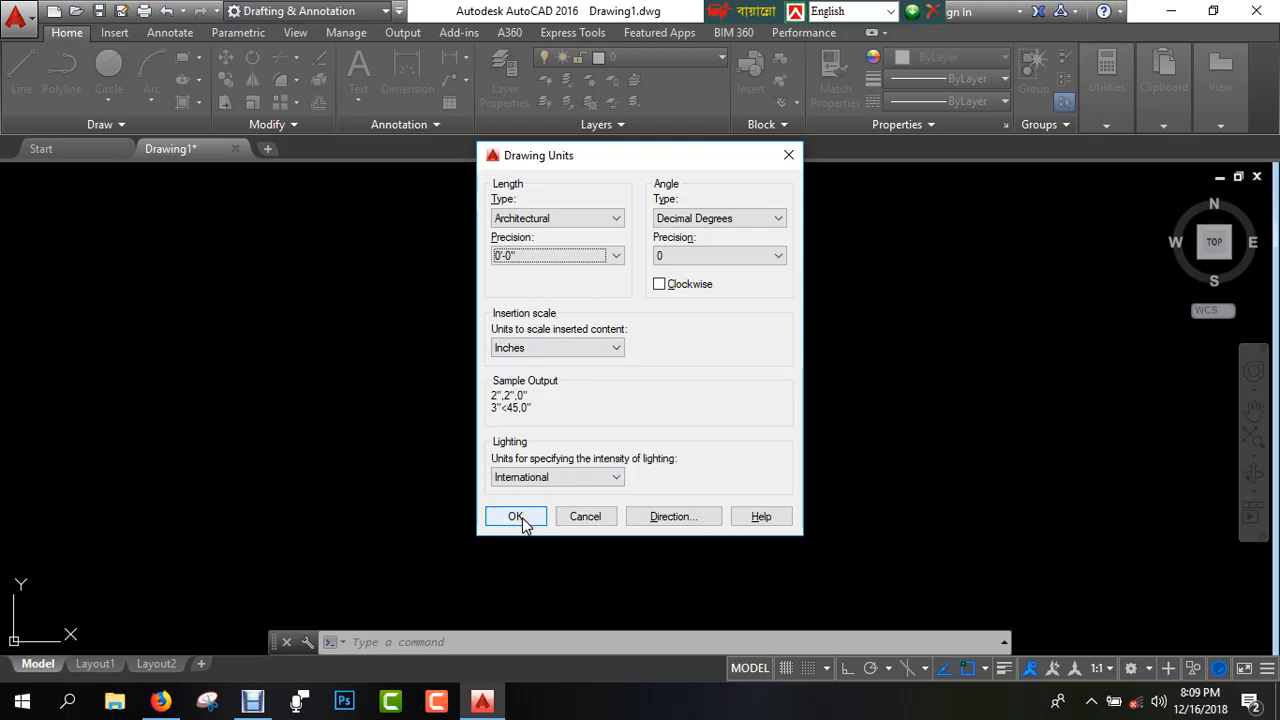
click(518, 516)
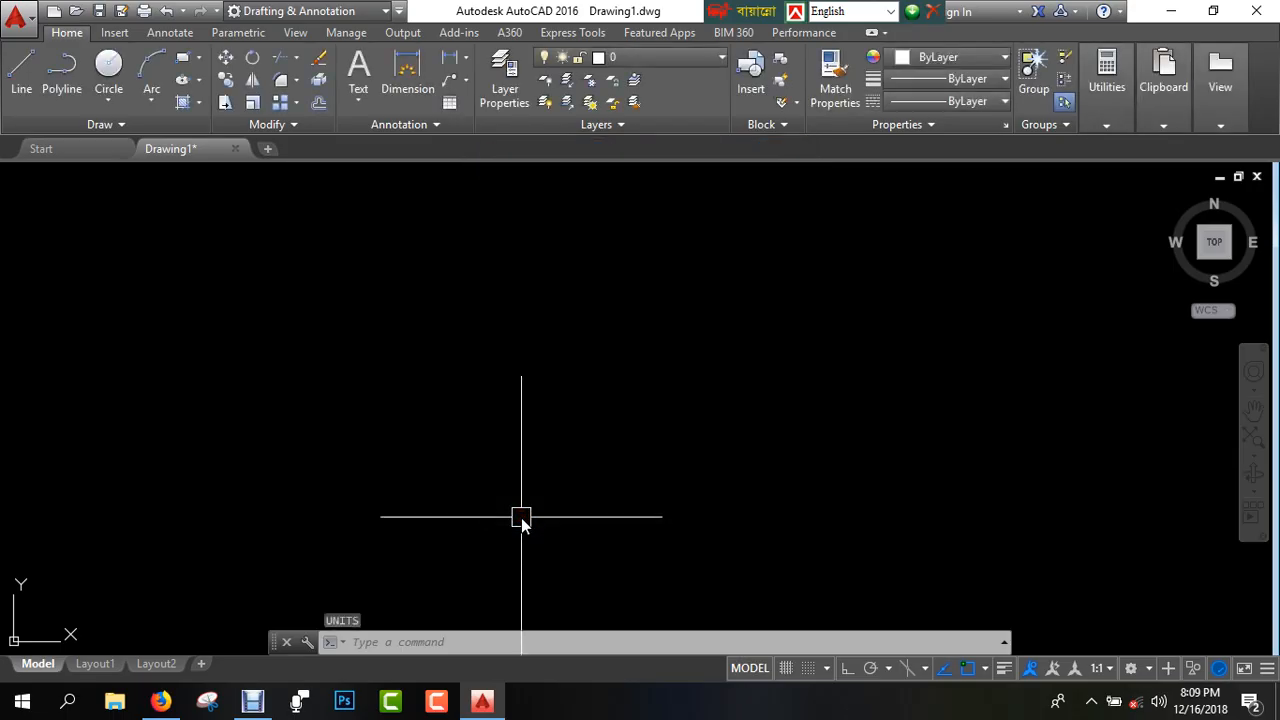
Step: Set the model space limits, accepting the default lower left corner and entering 1000' and 1000 for the upper right corner
text(limits)
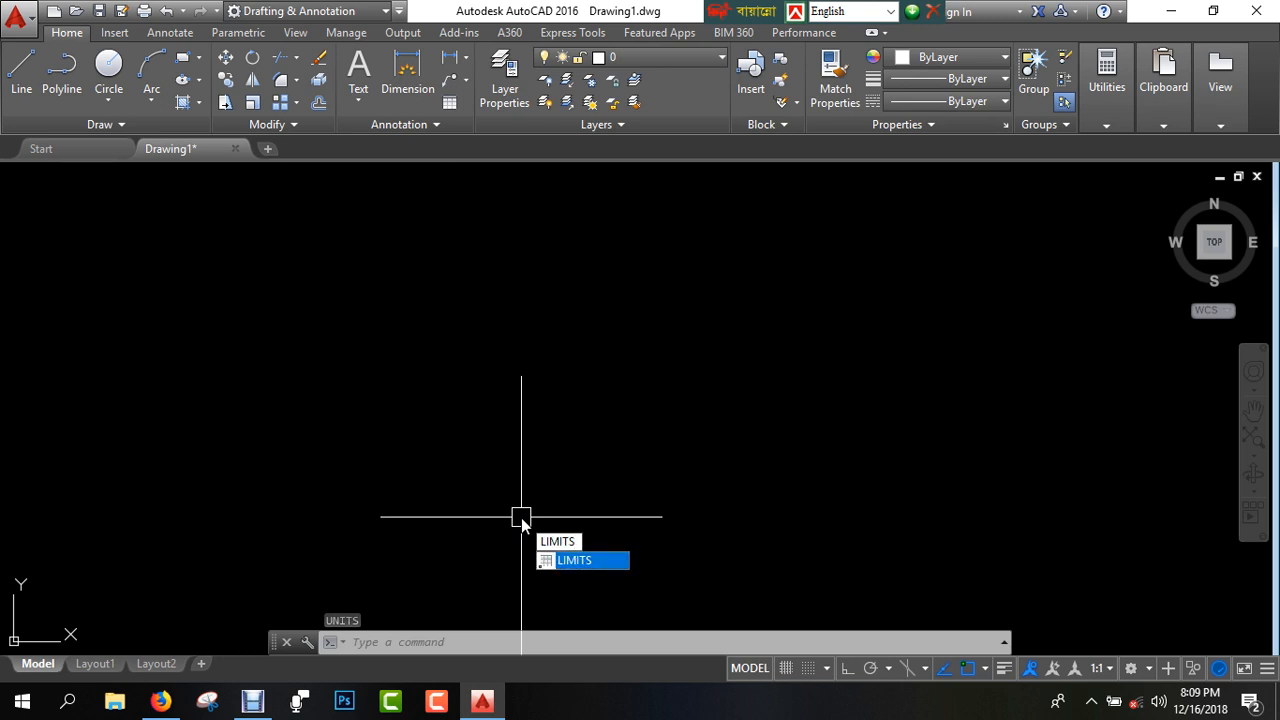
key(Return)
key(Return)
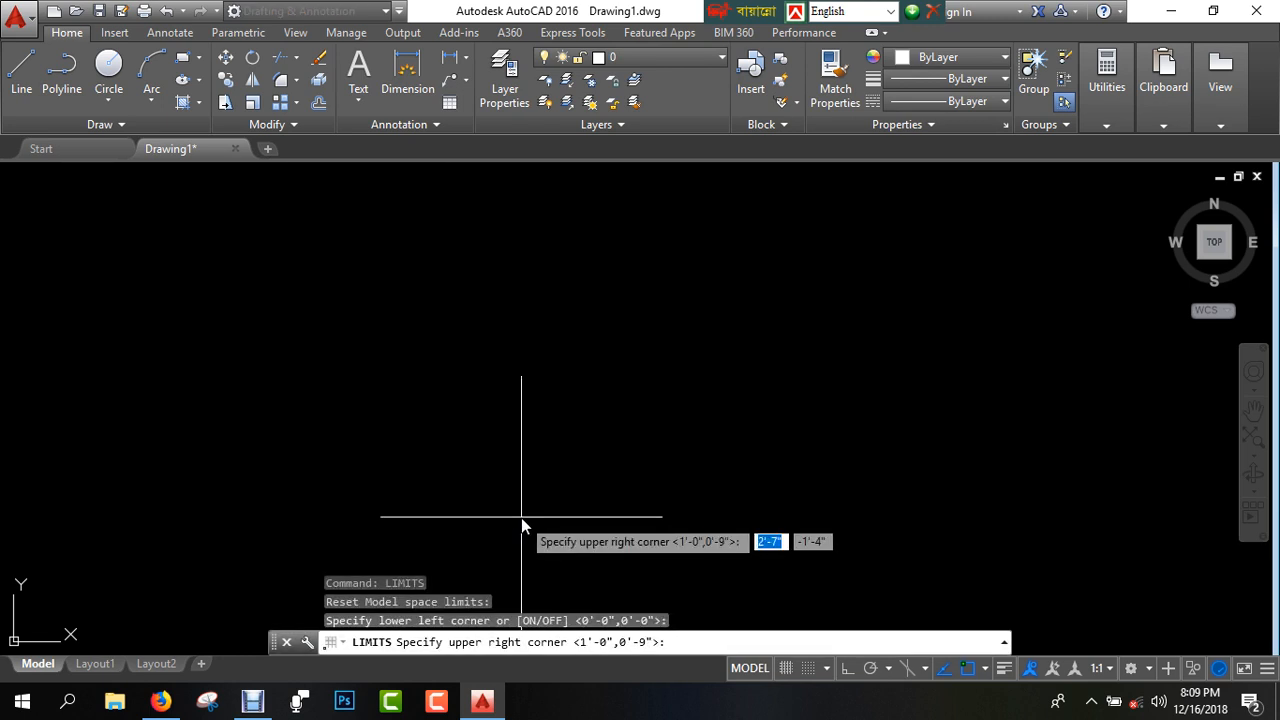
text(1000)
text(')
key(Tab)
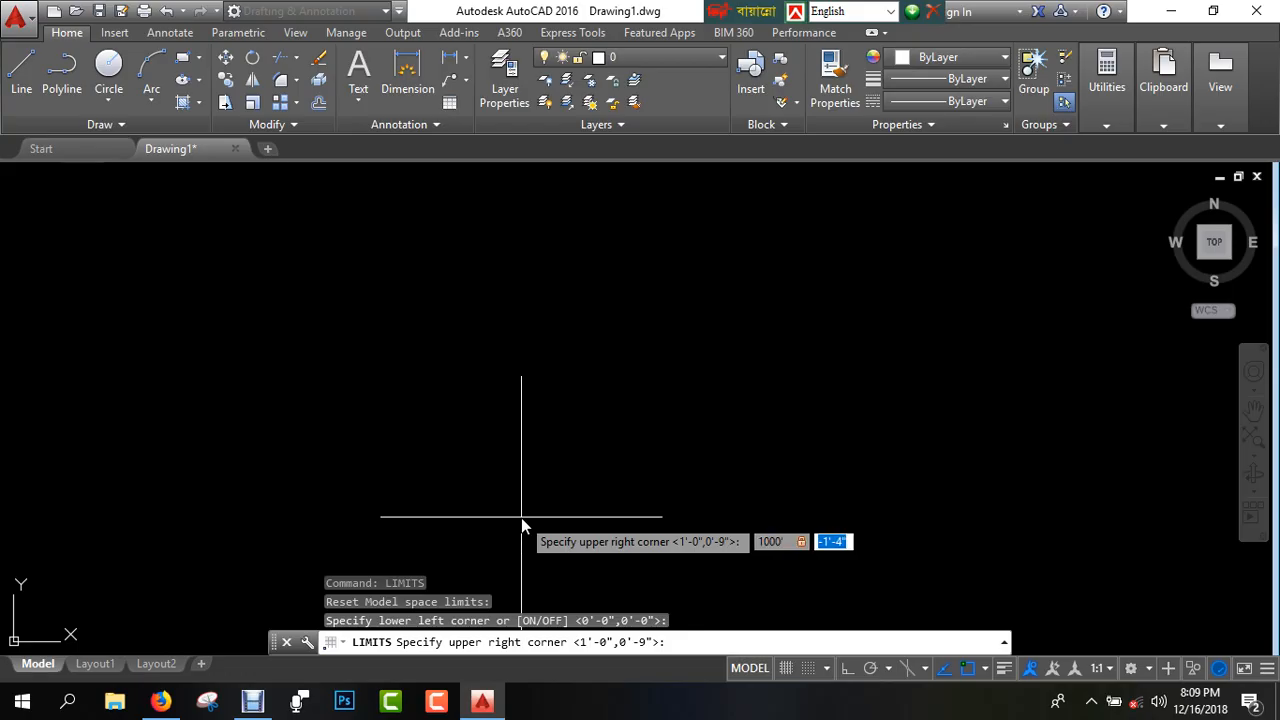
text(00)
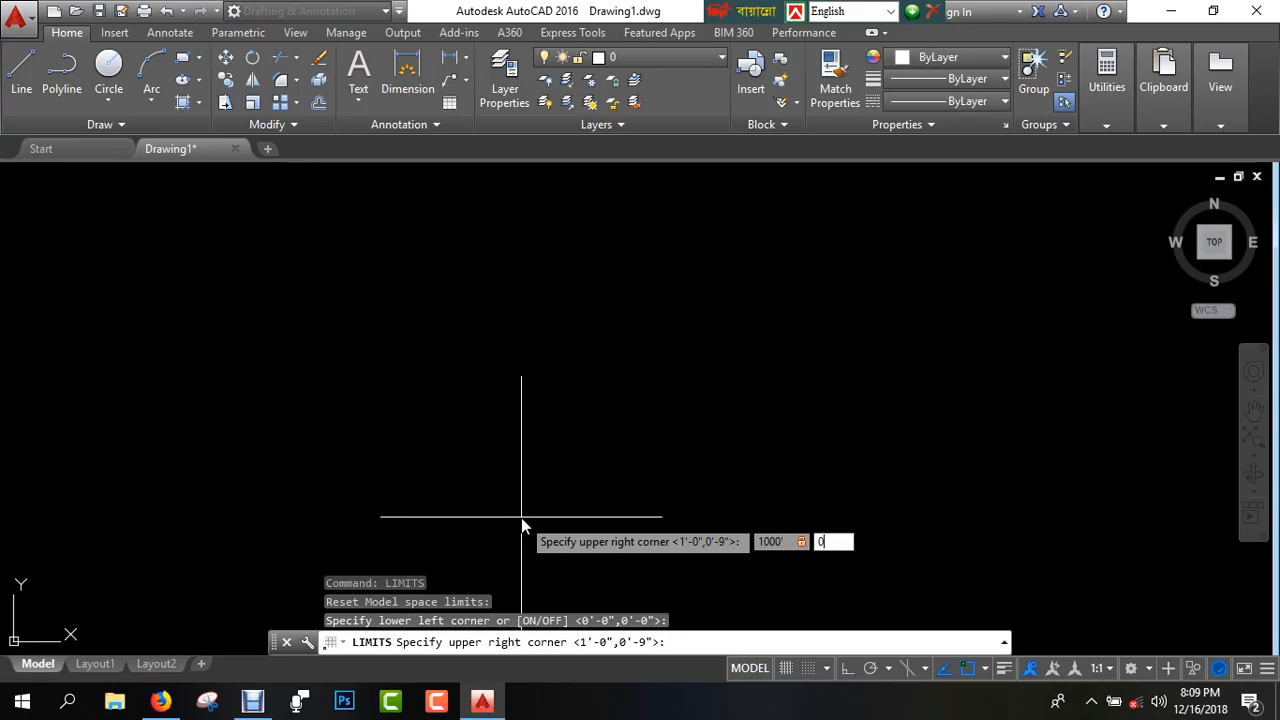
key(BackSpace)
key(BackSpace)
text(1000)
key(Return)
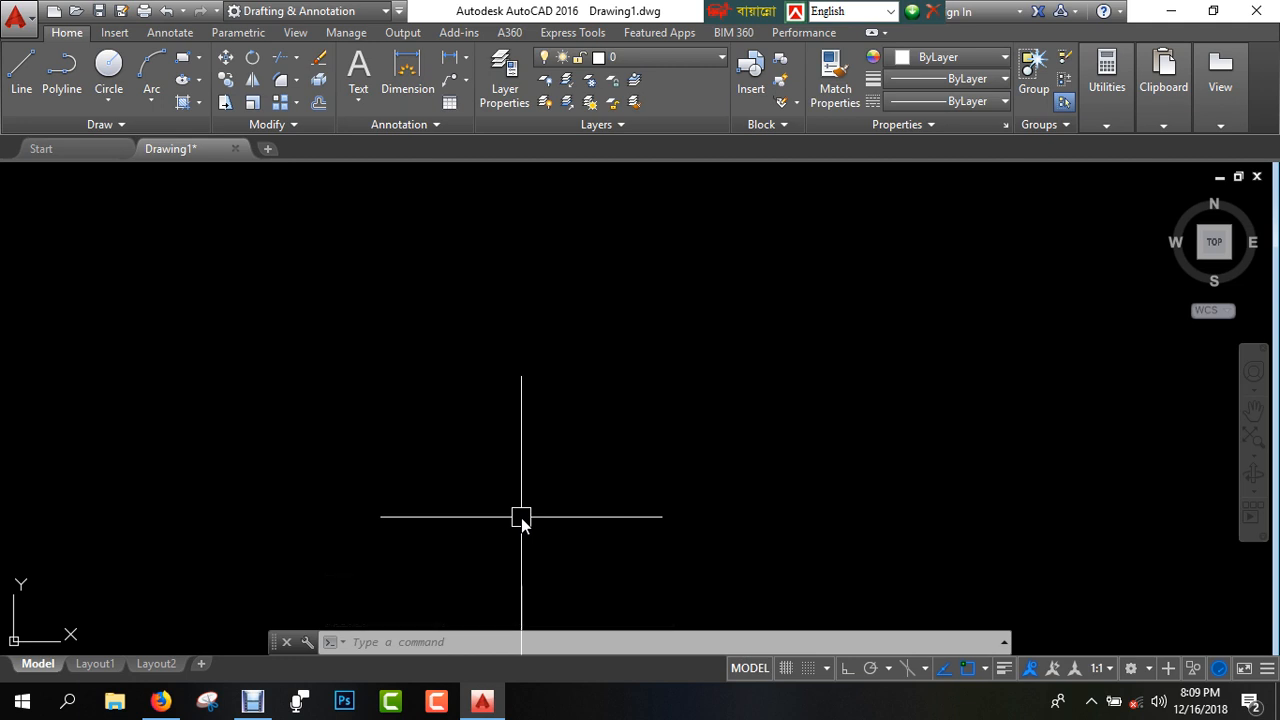
Step: Modify the Standard dimension style so the dimension lines' color, linetype and lineweight are all ByLayer
text(d)
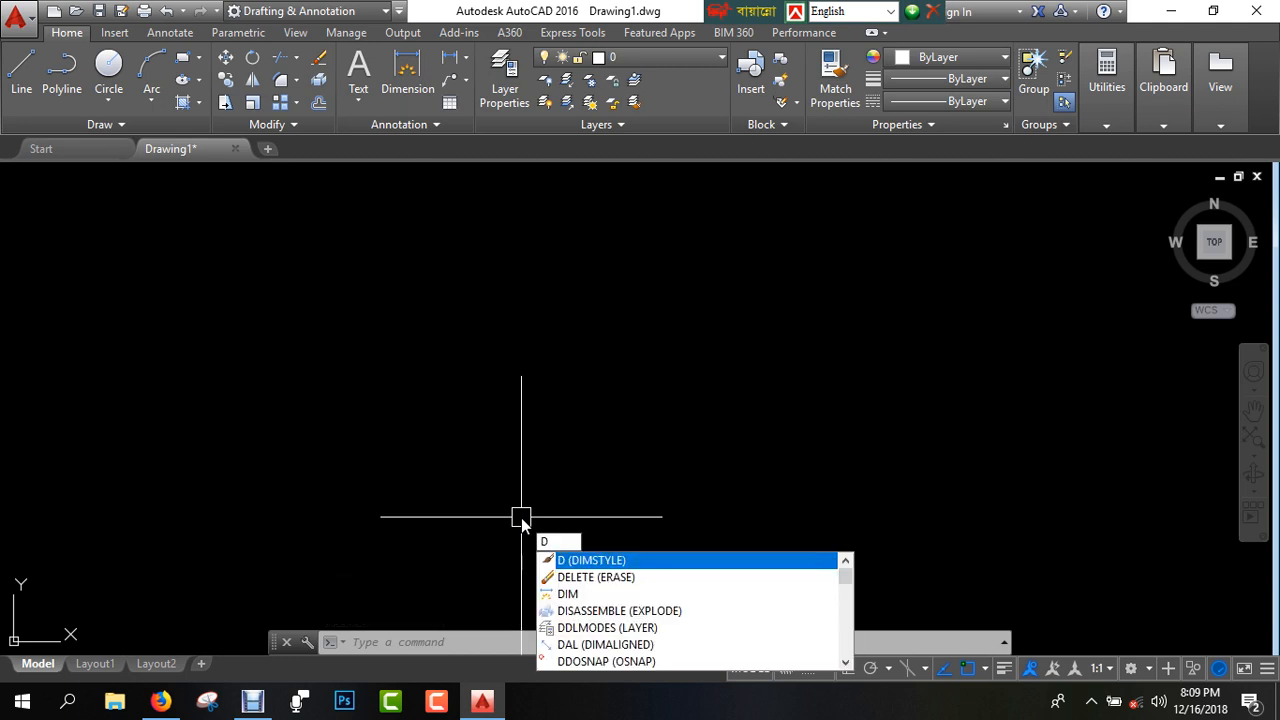
key(Return)
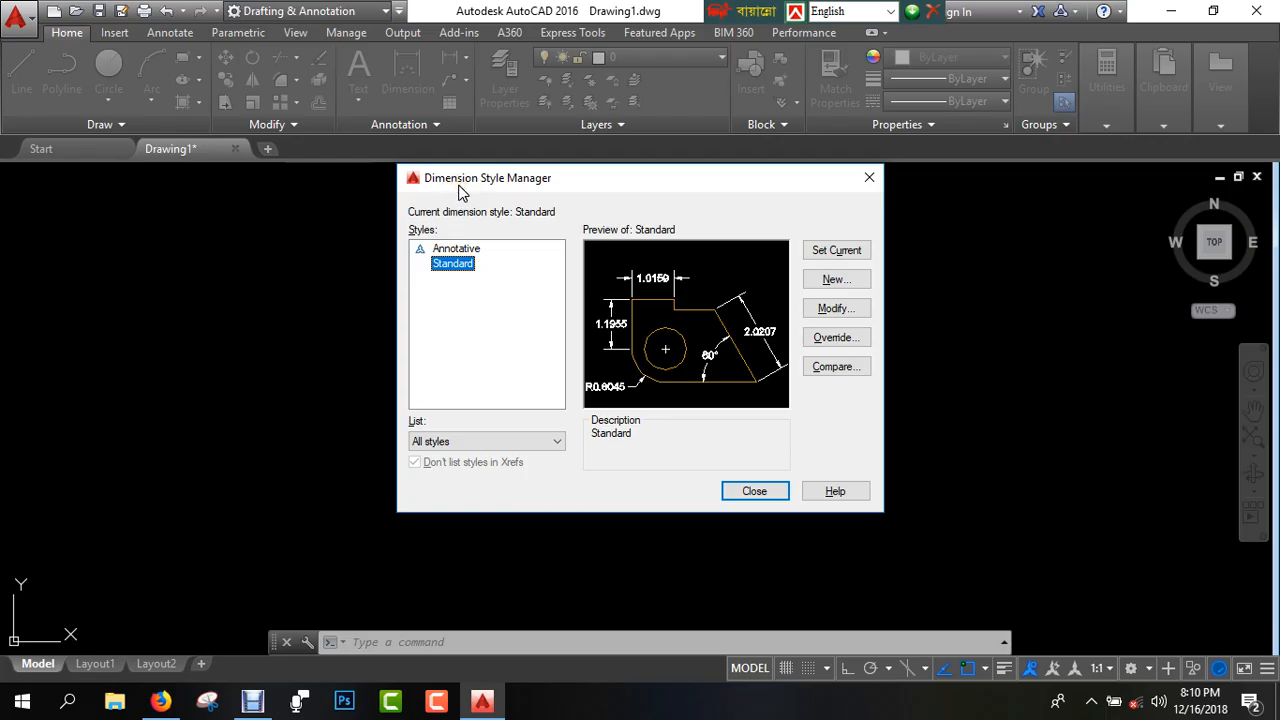
click(846, 312)
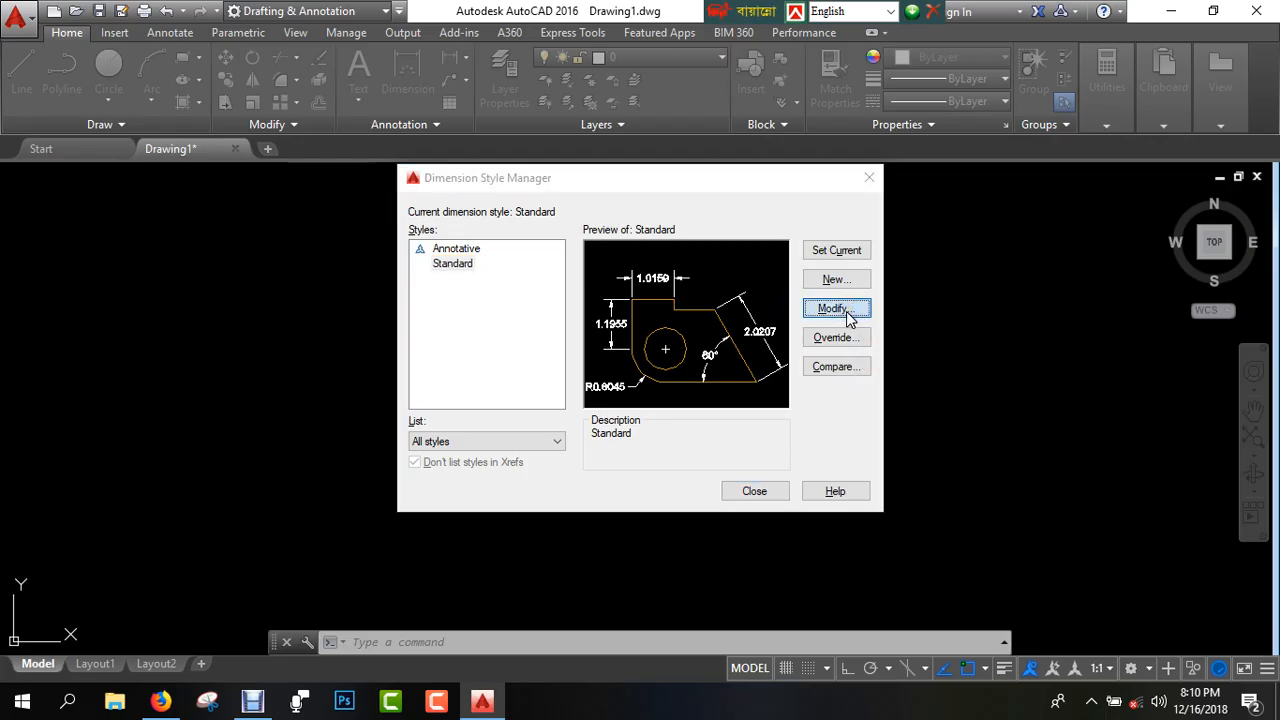
click(405, 143)
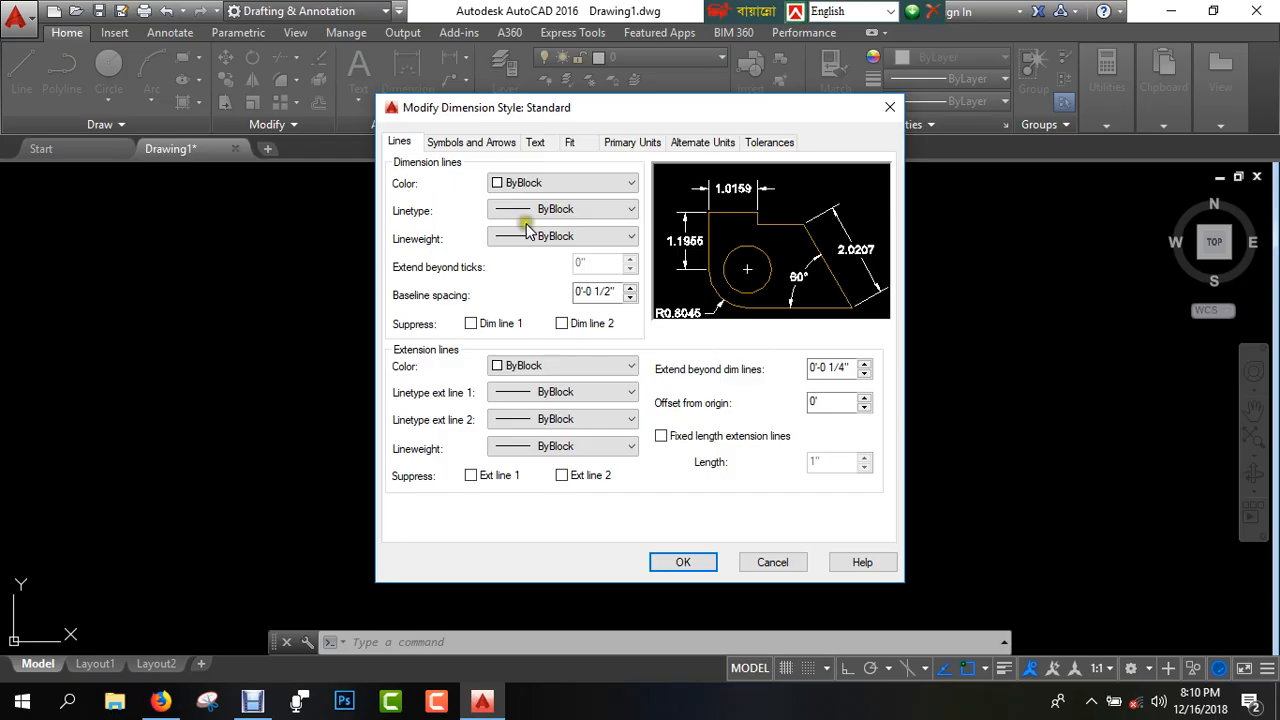
click(631, 183)
click(586, 199)
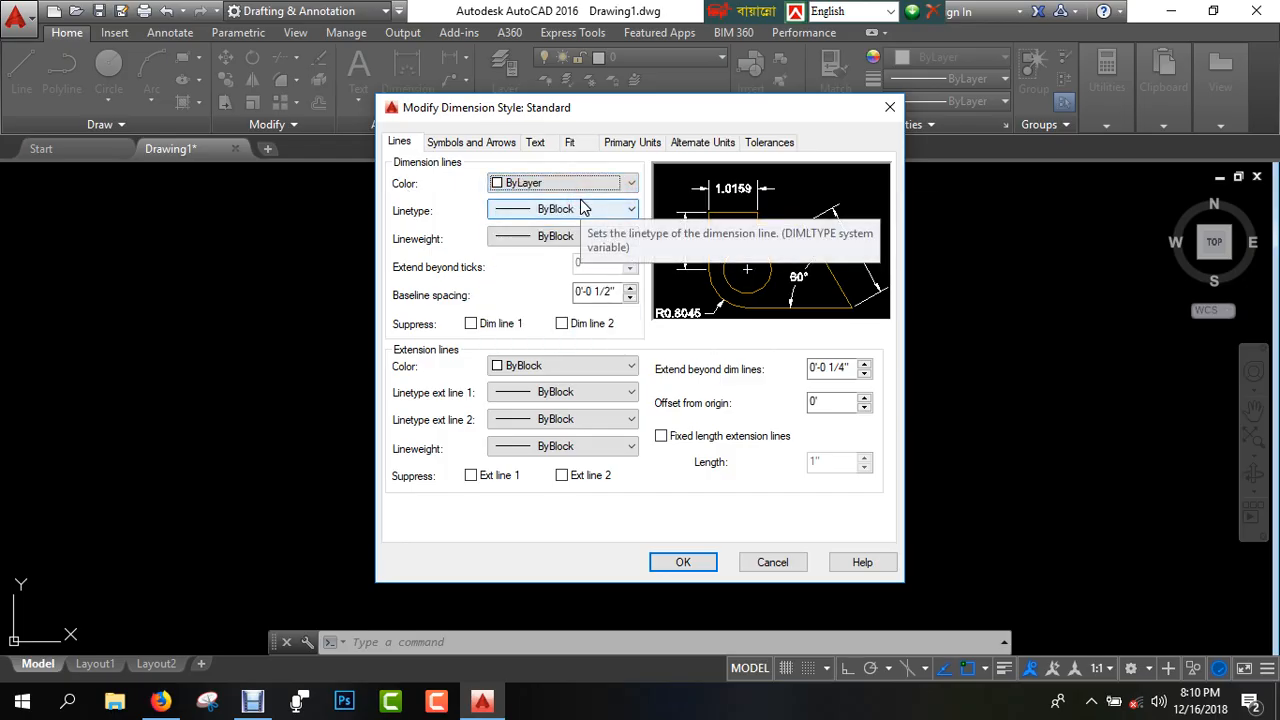
click(630, 210)
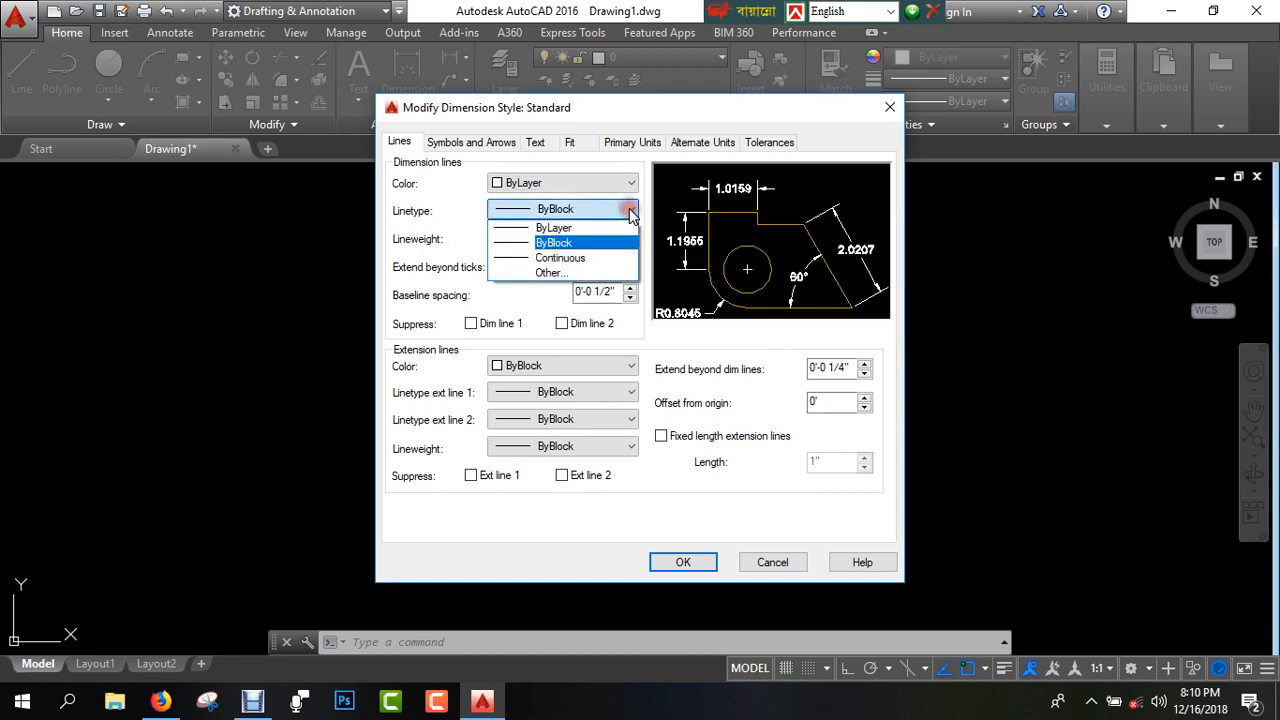
click(570, 228)
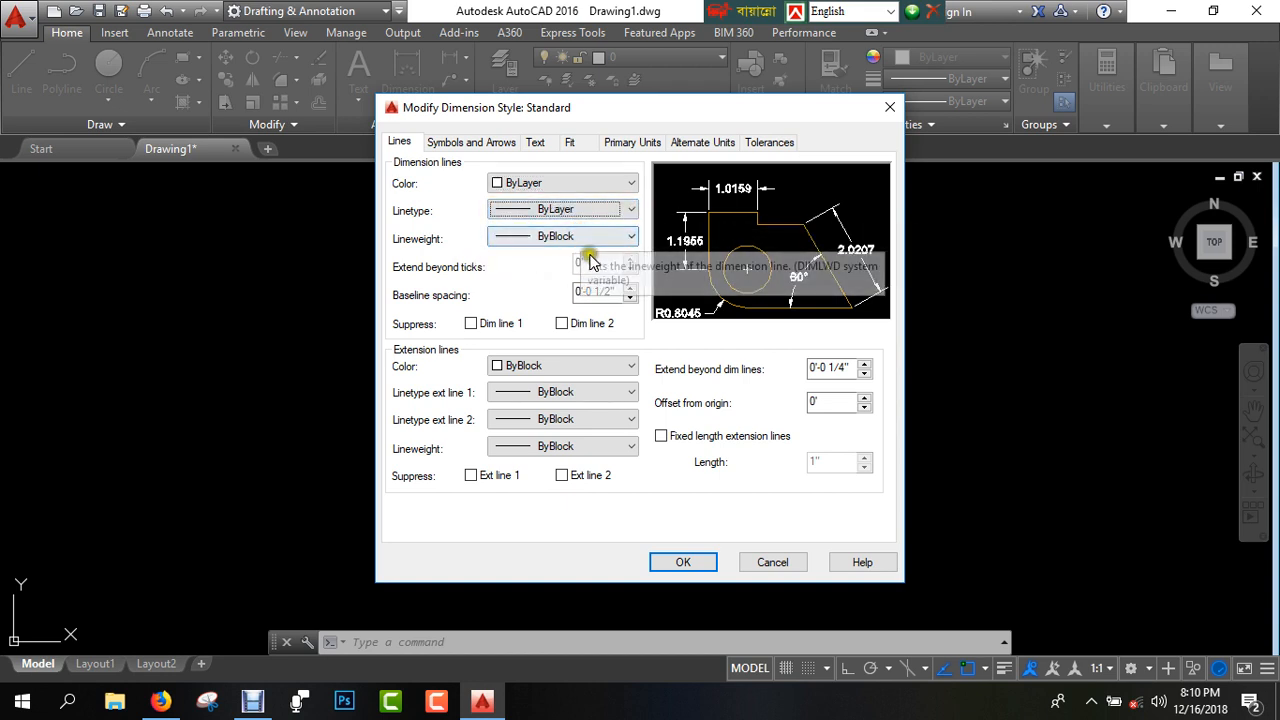
click(625, 237)
click(584, 251)
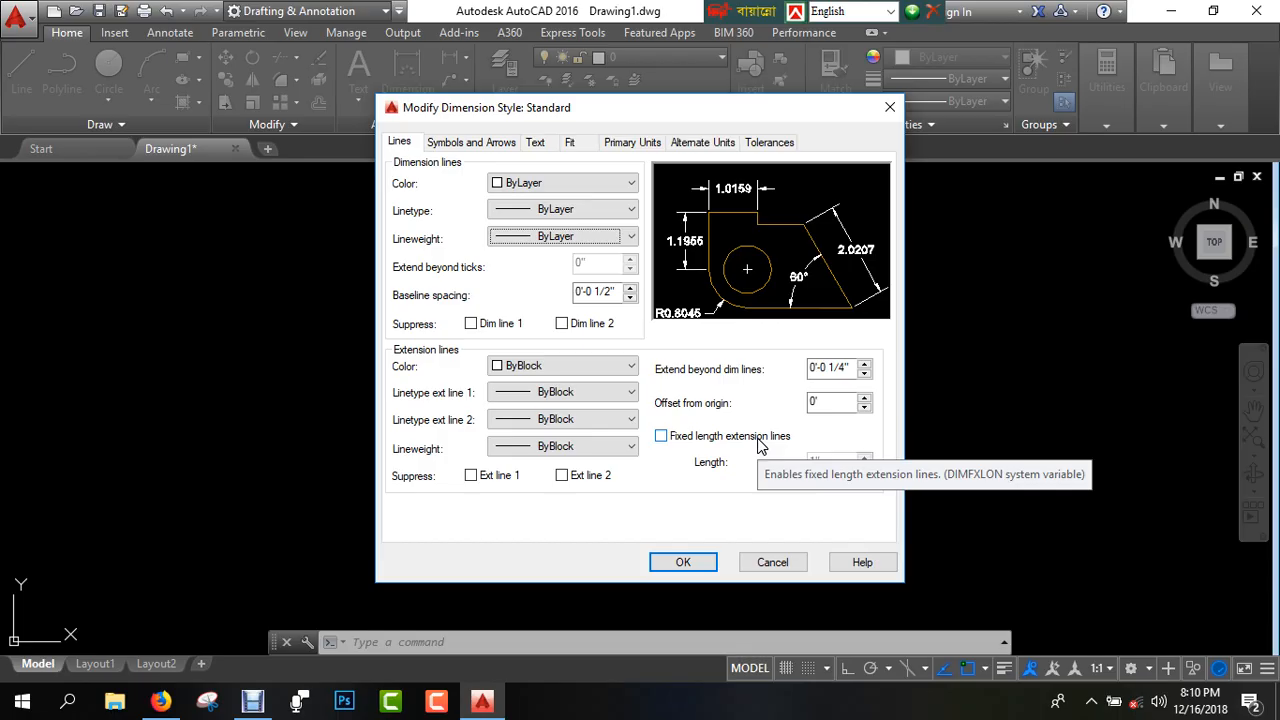
Step: Choose Closed filled as the first arrowhead of the Standard dimension style
click(492, 143)
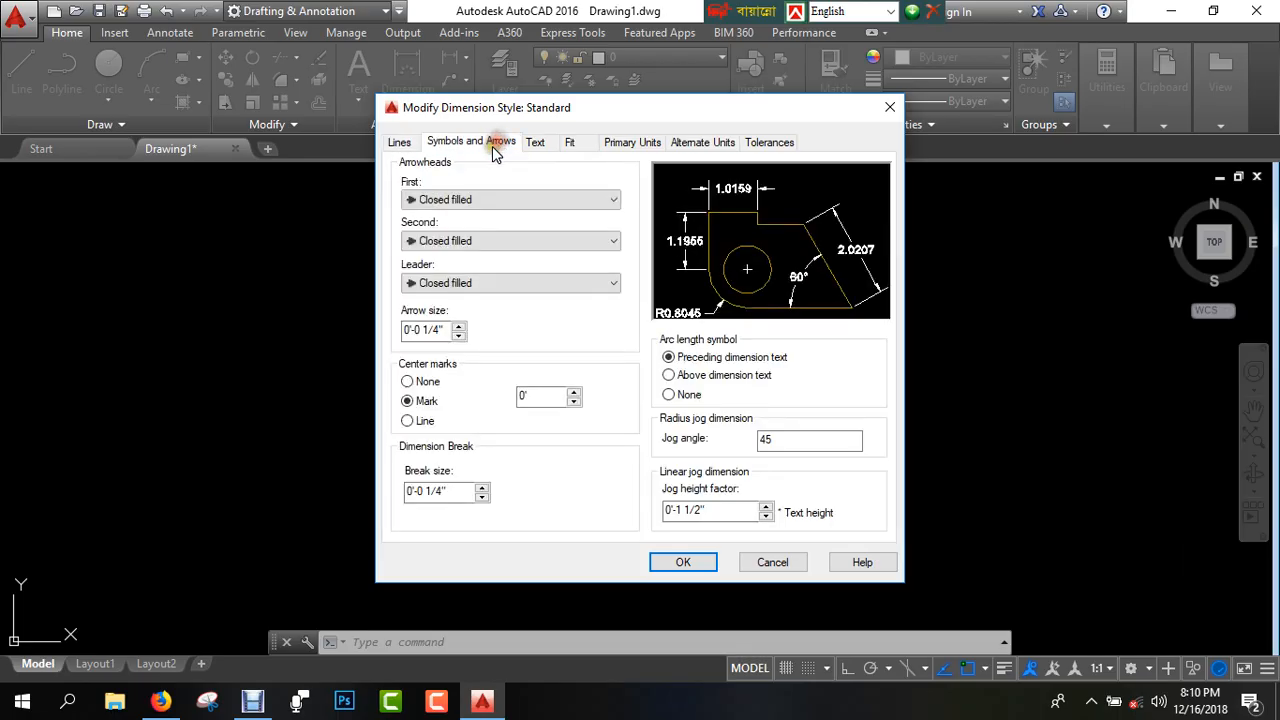
click(614, 200)
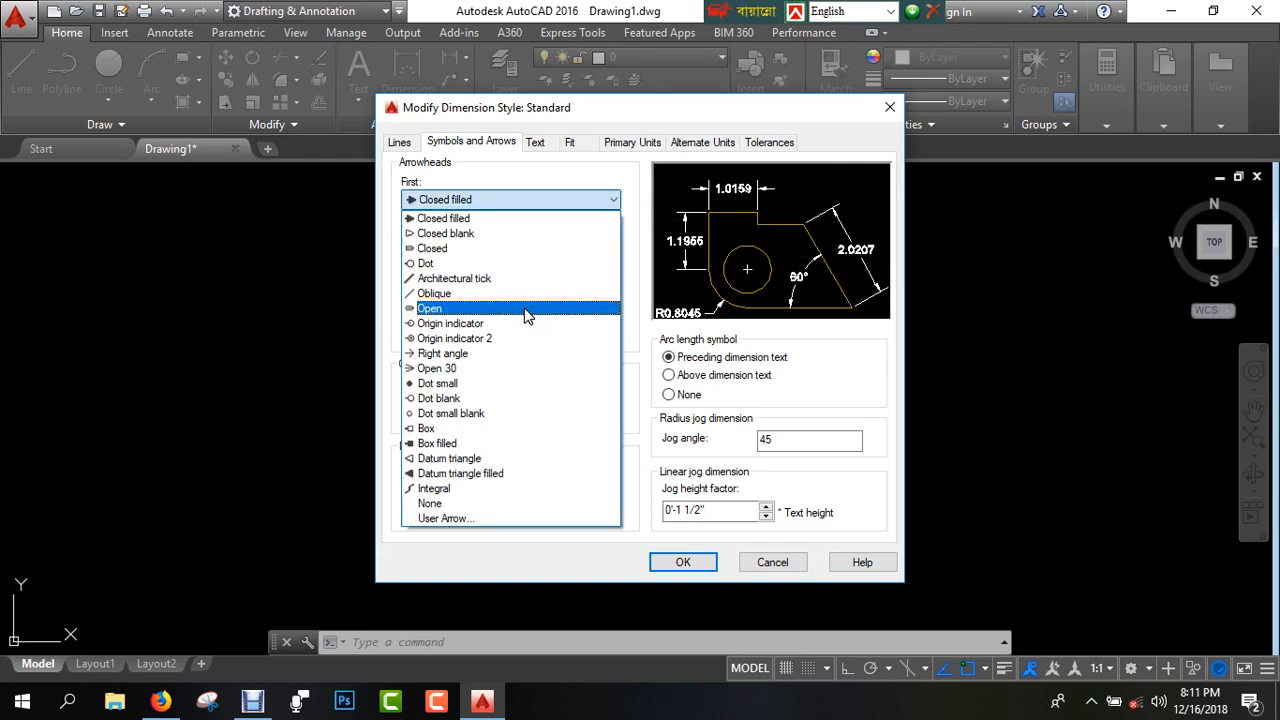
click(527, 313)
click(485, 222)
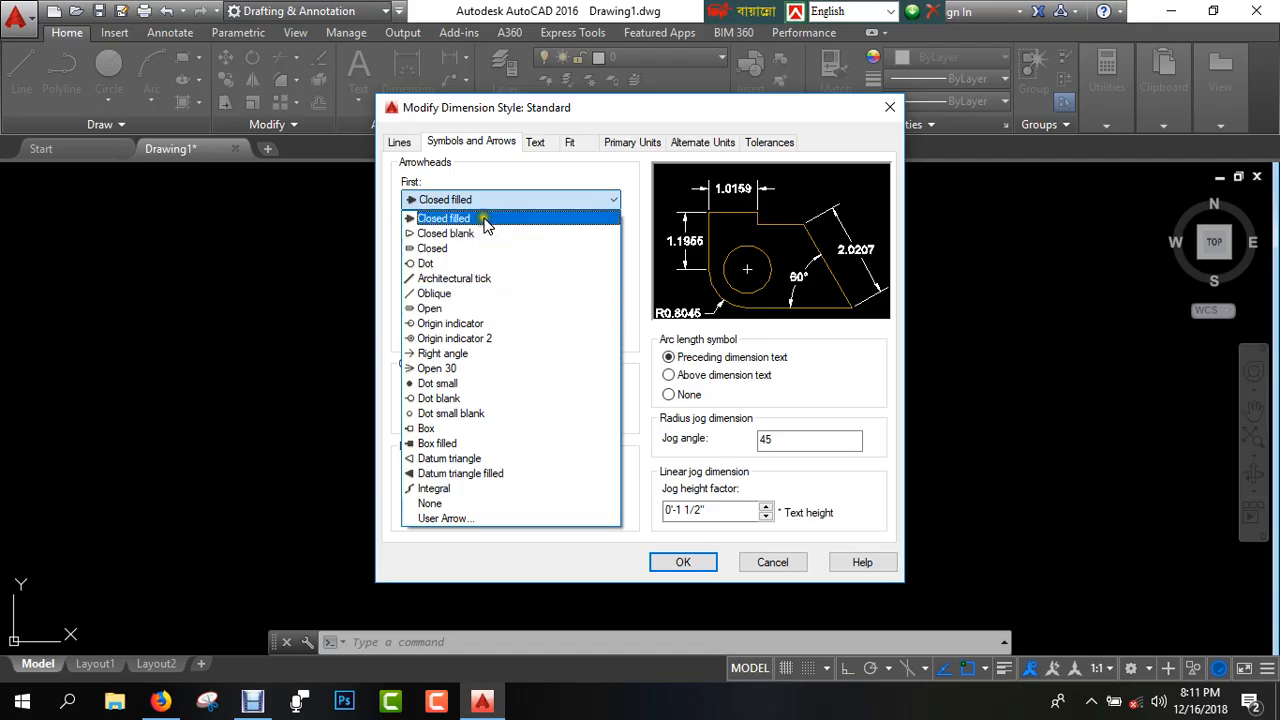
click(490, 282)
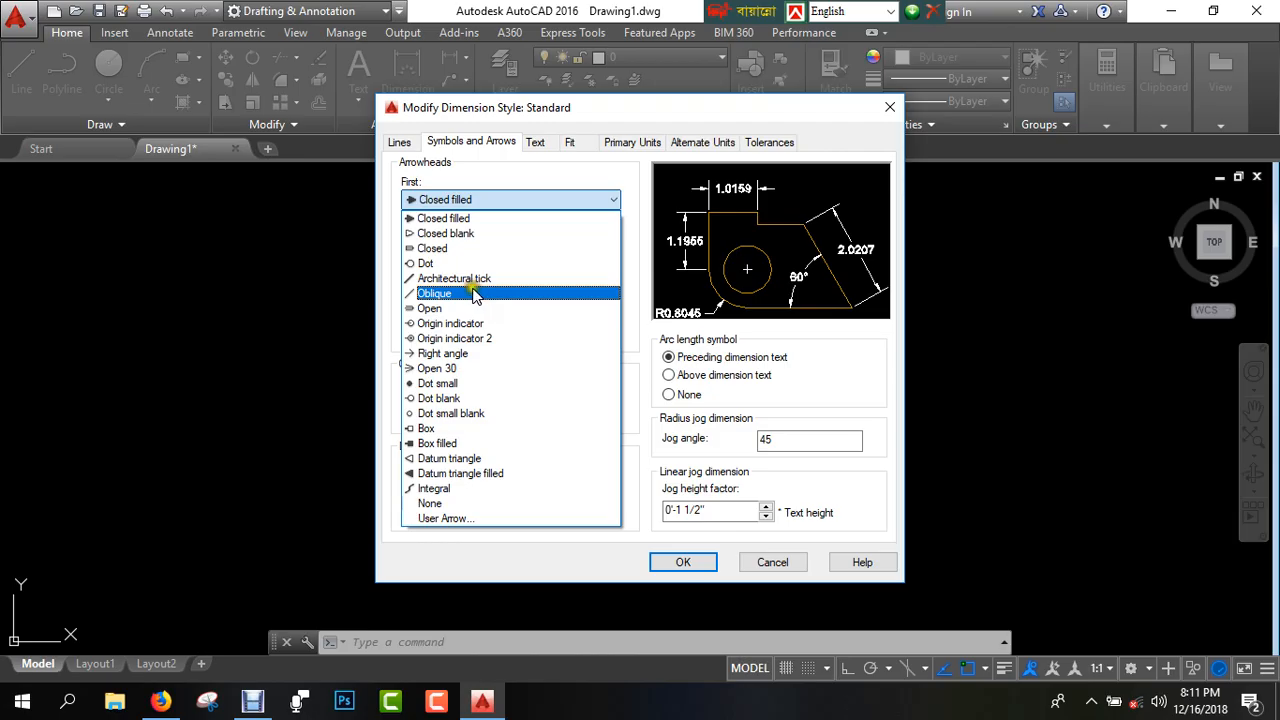
click(476, 250)
click(470, 218)
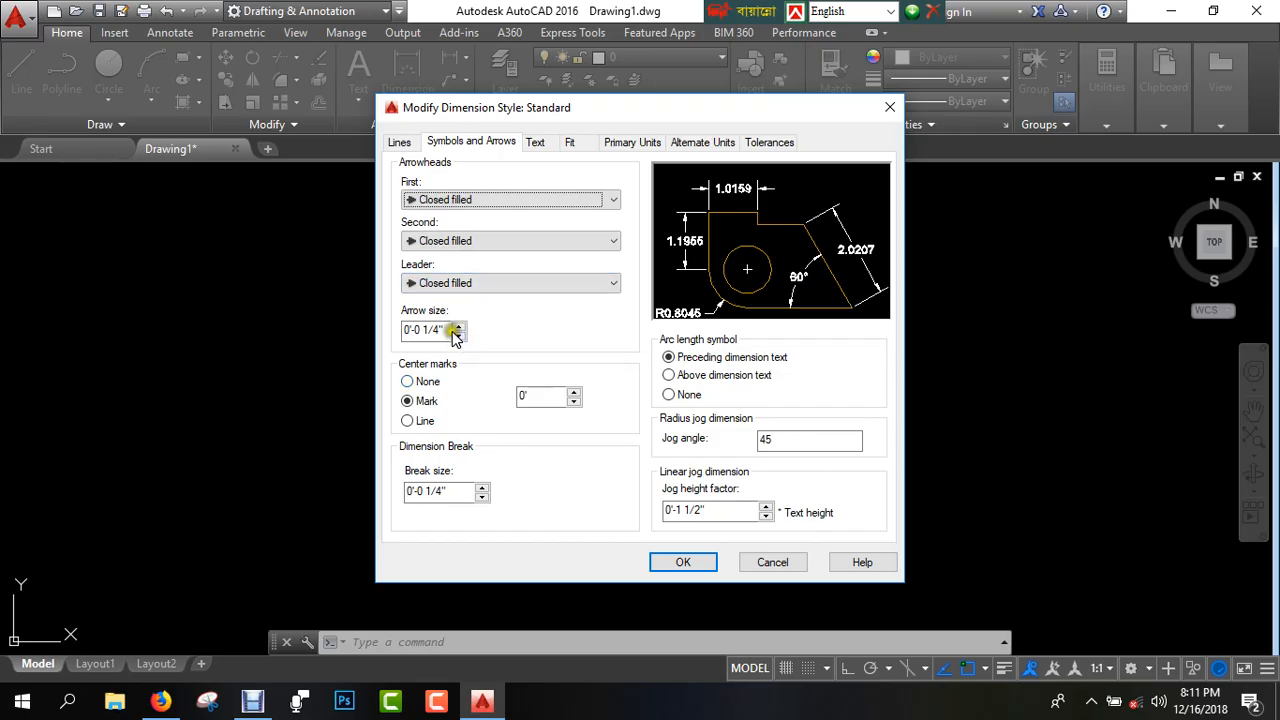
Step: Set the arrow size of the Standard dimension style to 1
click(438, 329)
drag(438, 329, 390, 334)
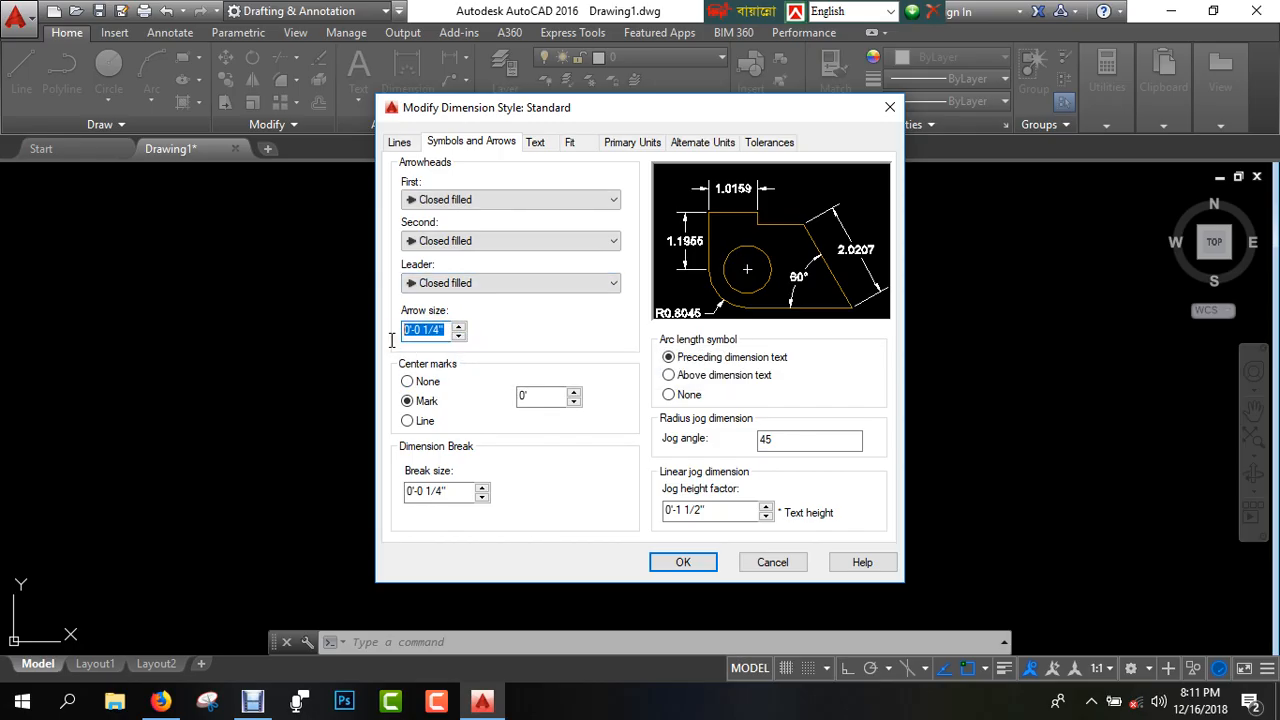
text(1)
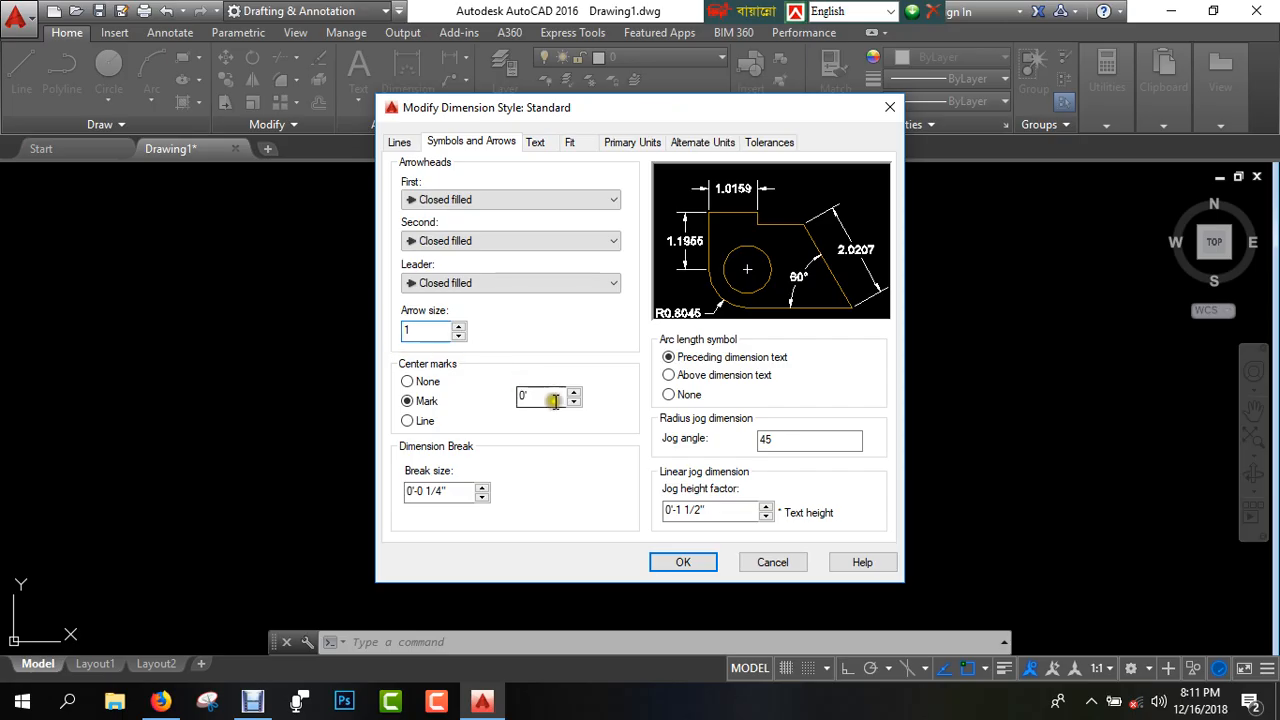
Step: Set the center mark size to 1 and place the arc length symbol above the dimension text
drag(553, 400, 485, 420)
text(1)
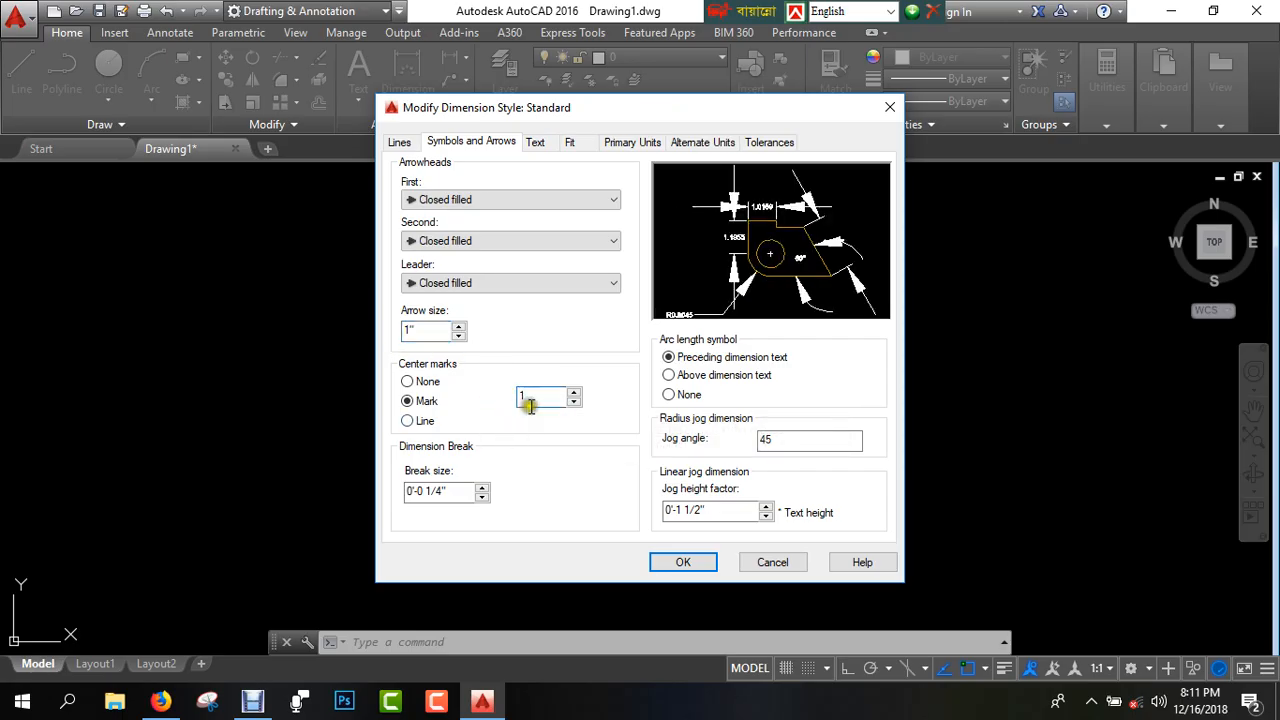
click(668, 376)
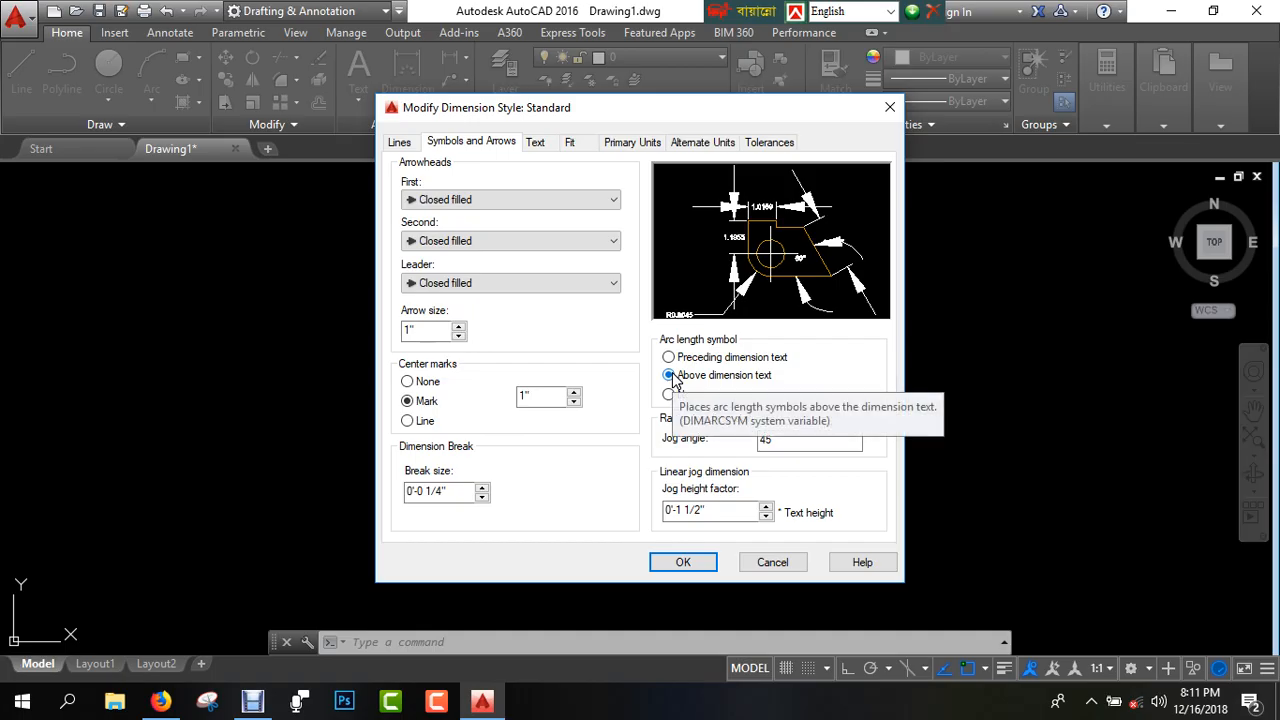
click(669, 370)
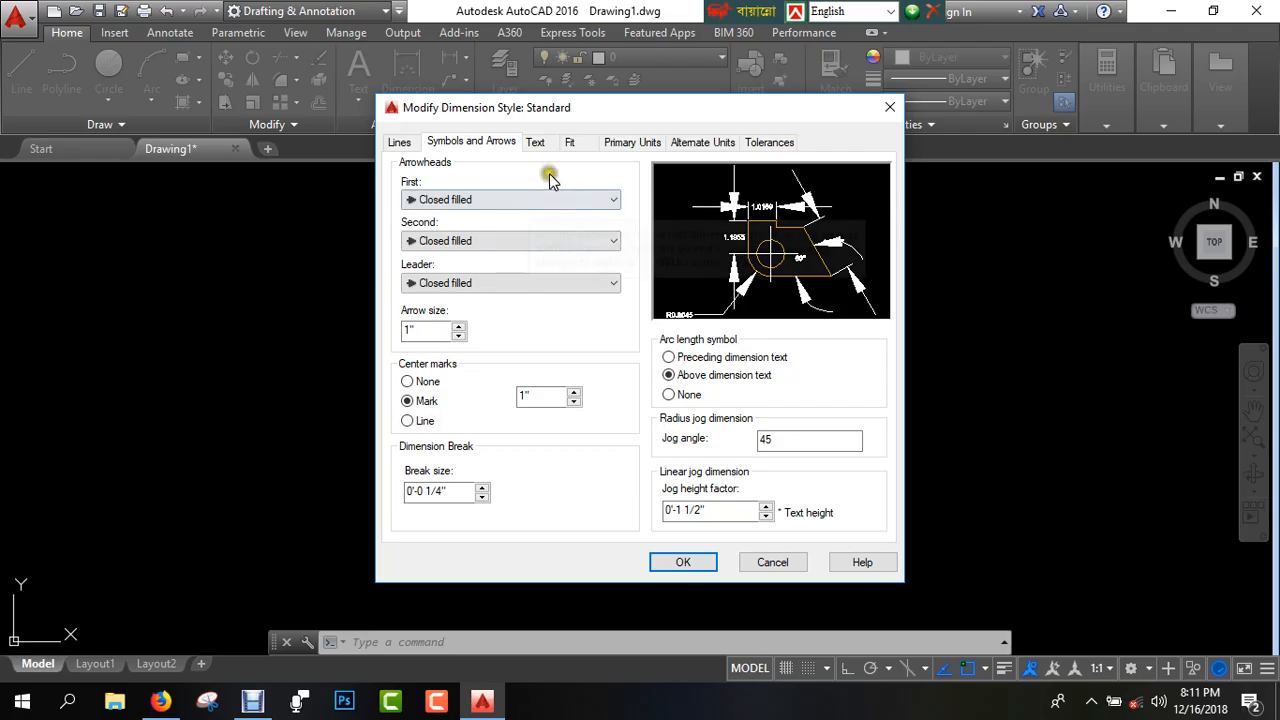
Step: Open the text style settings used by the Standard dimension style's text
click(536, 144)
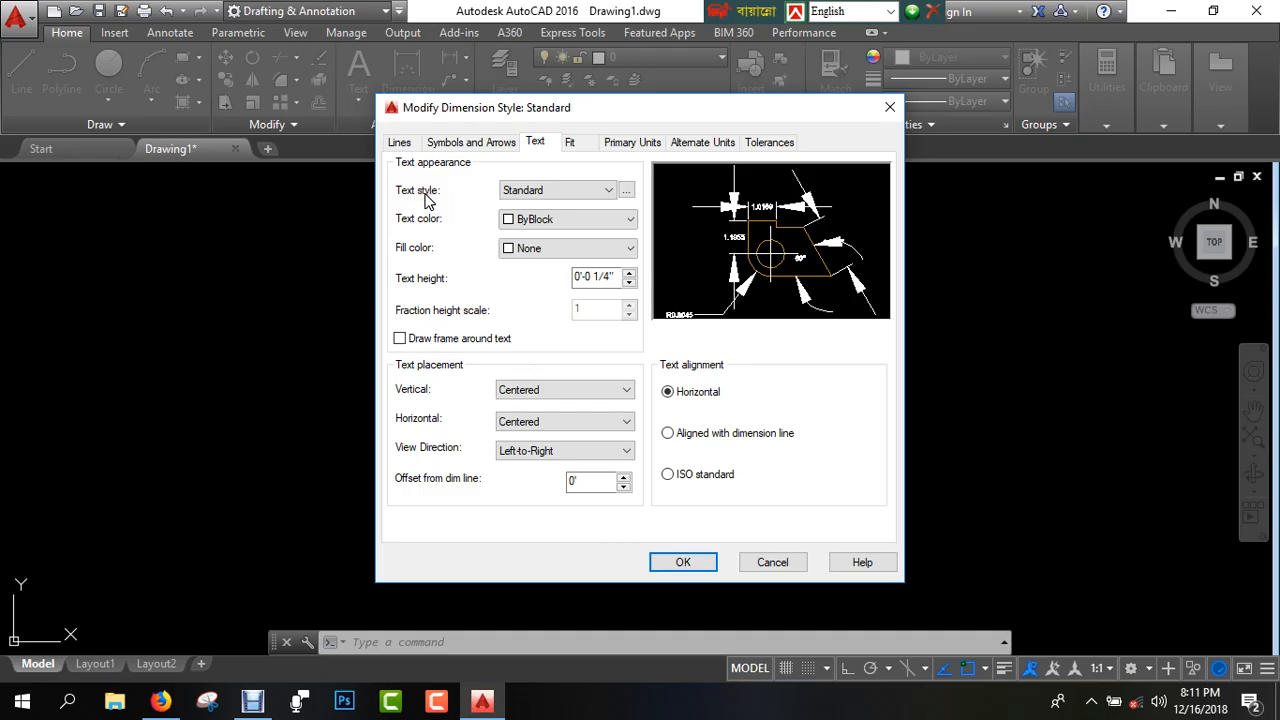
click(626, 190)
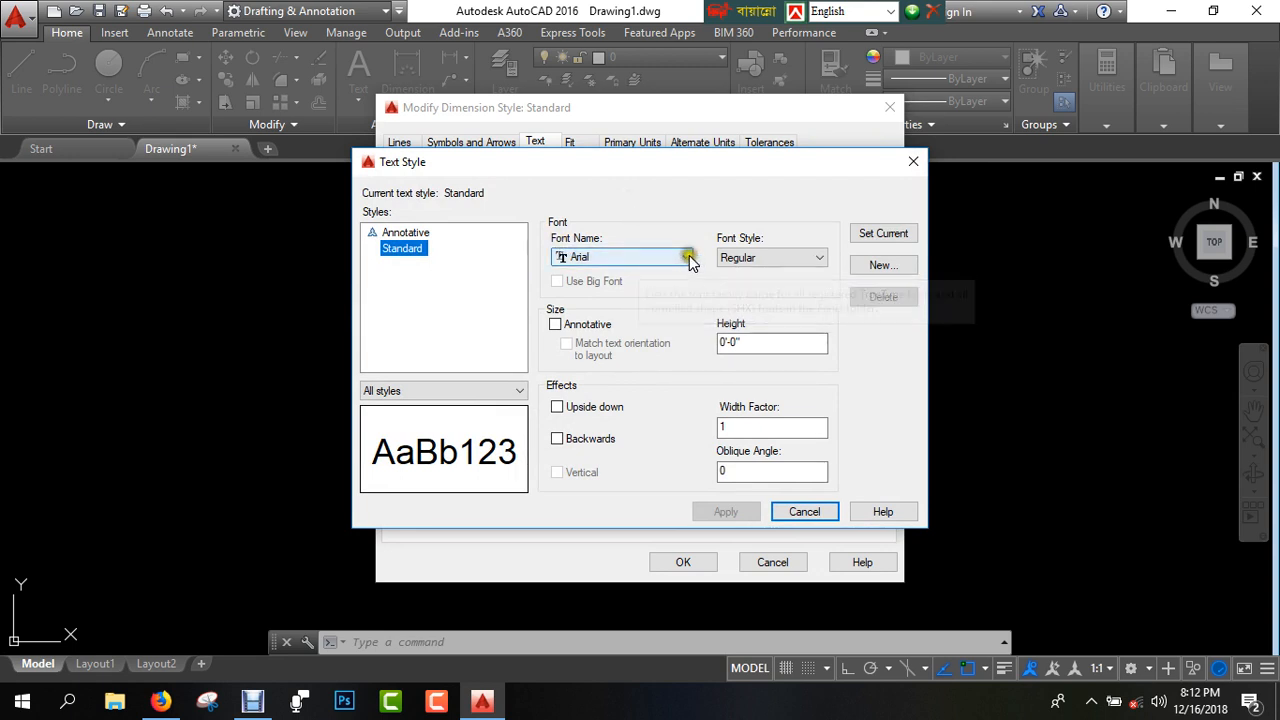
Step: Try Times New Roman as the font of the Standard text style and return it to Arial
click(688, 258)
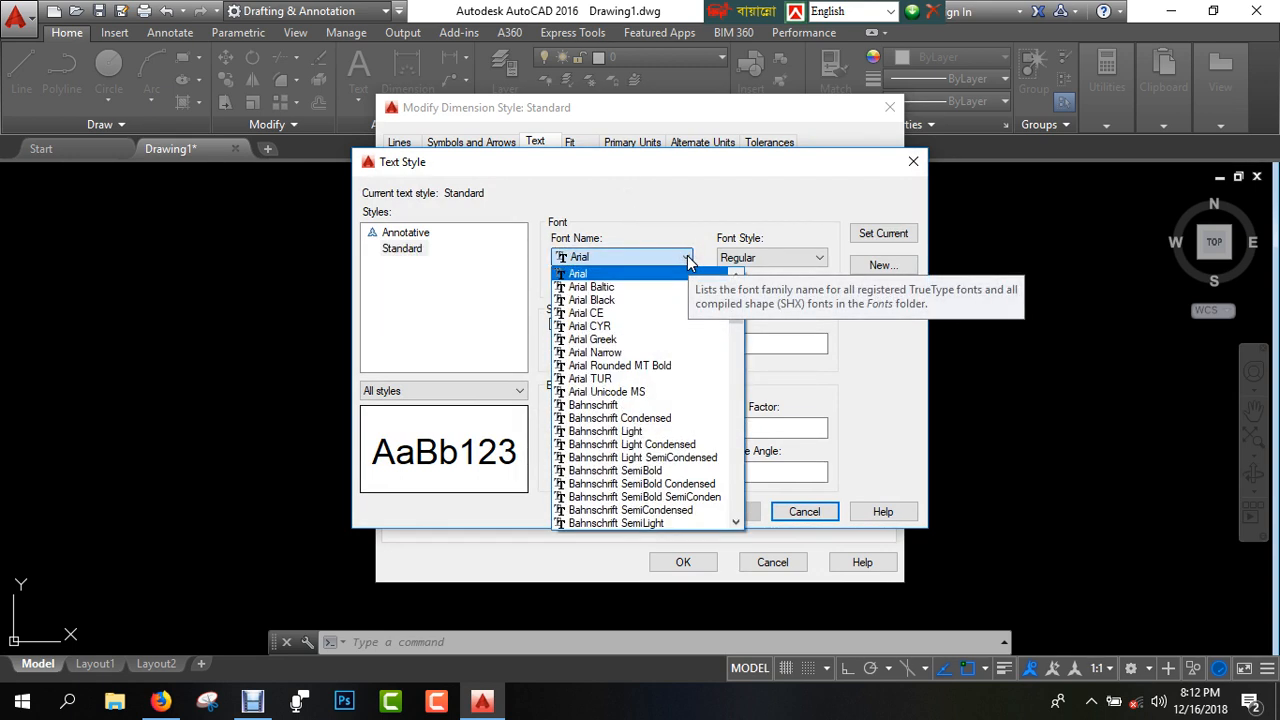
key(t)
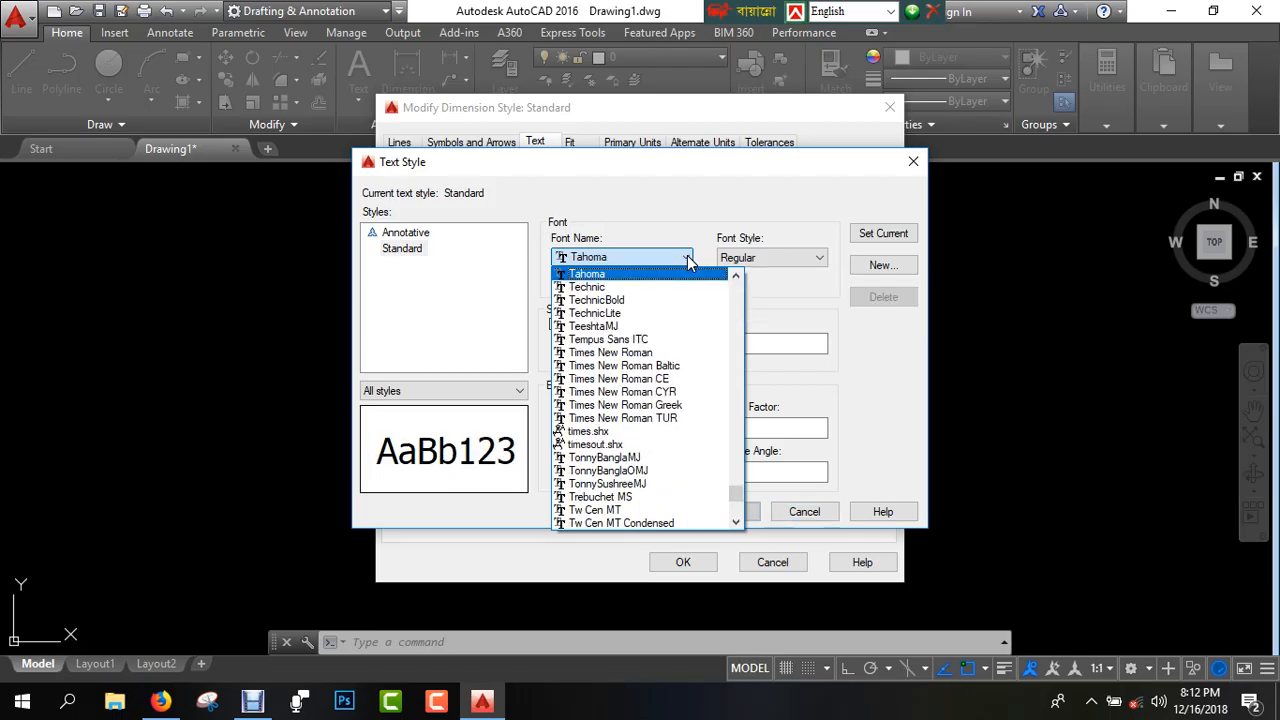
click(666, 355)
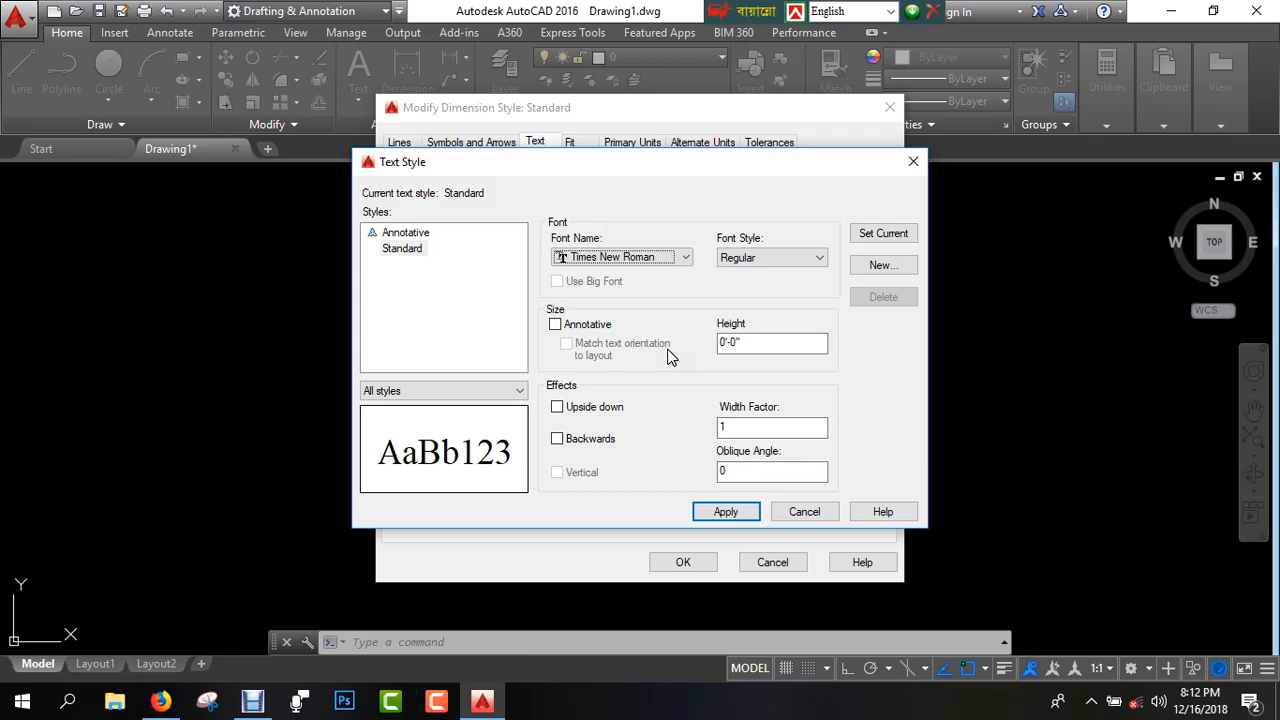
click(686, 258)
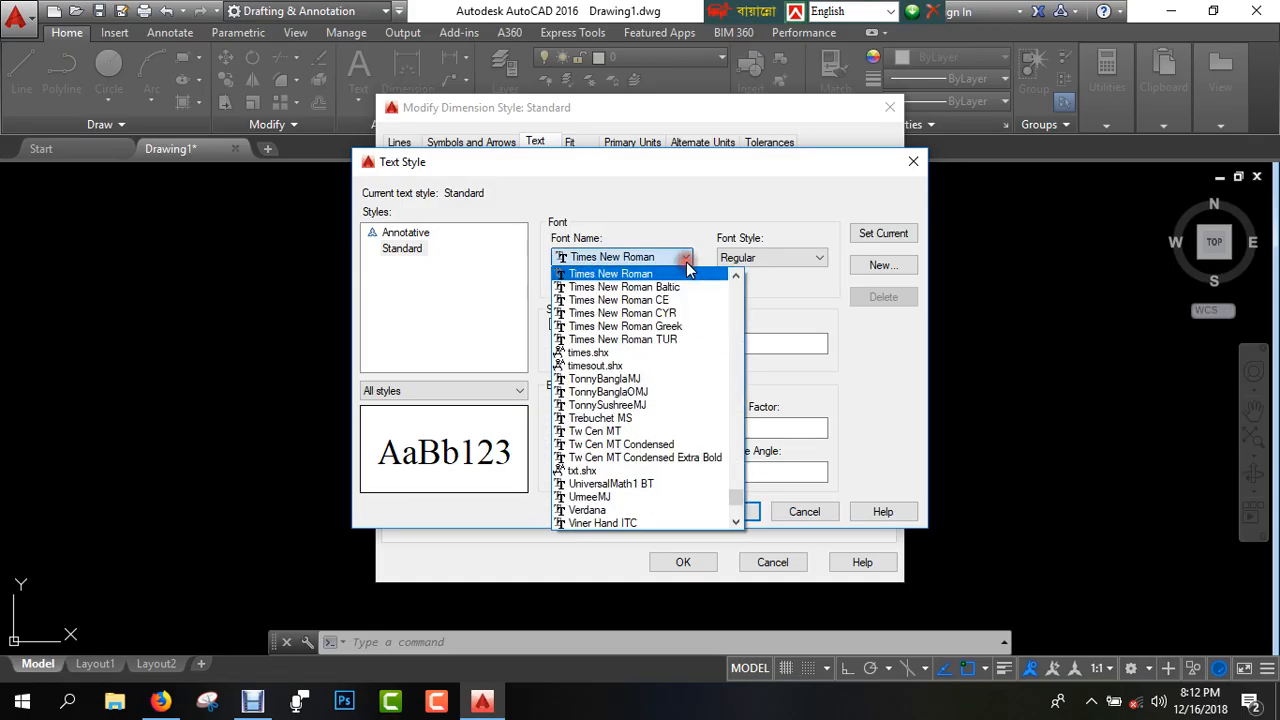
key(Home)
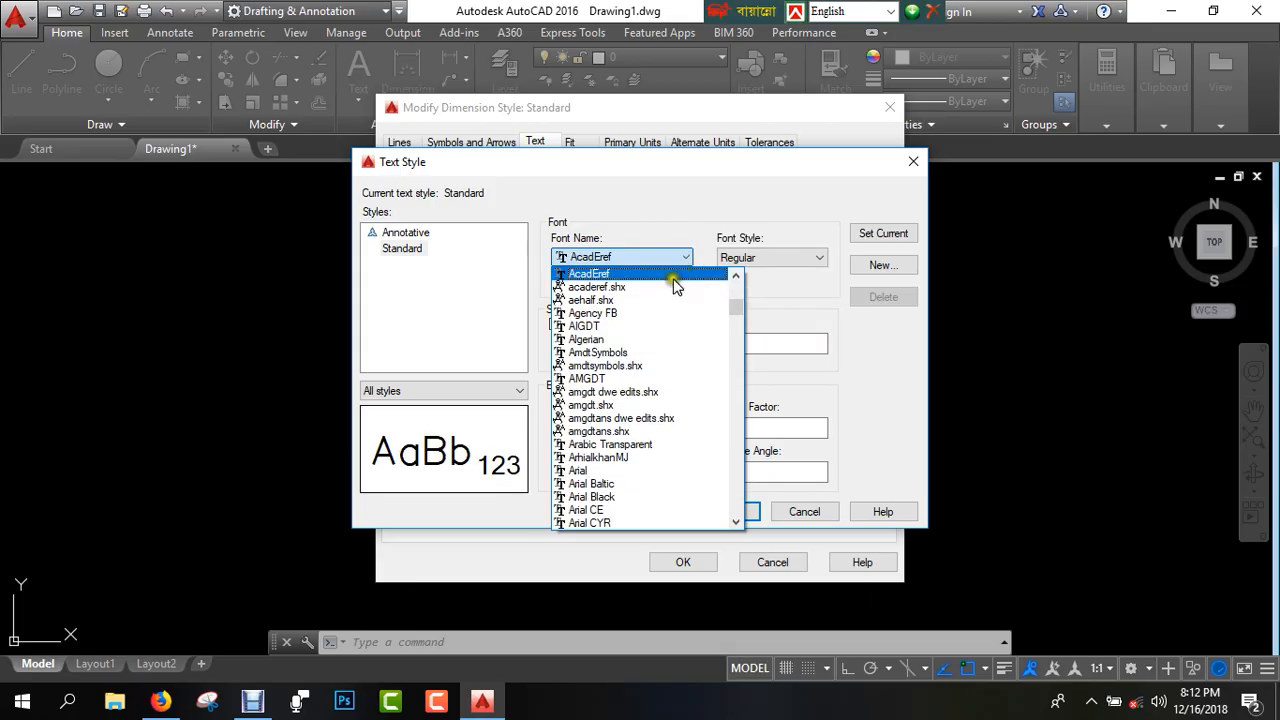
click(605, 471)
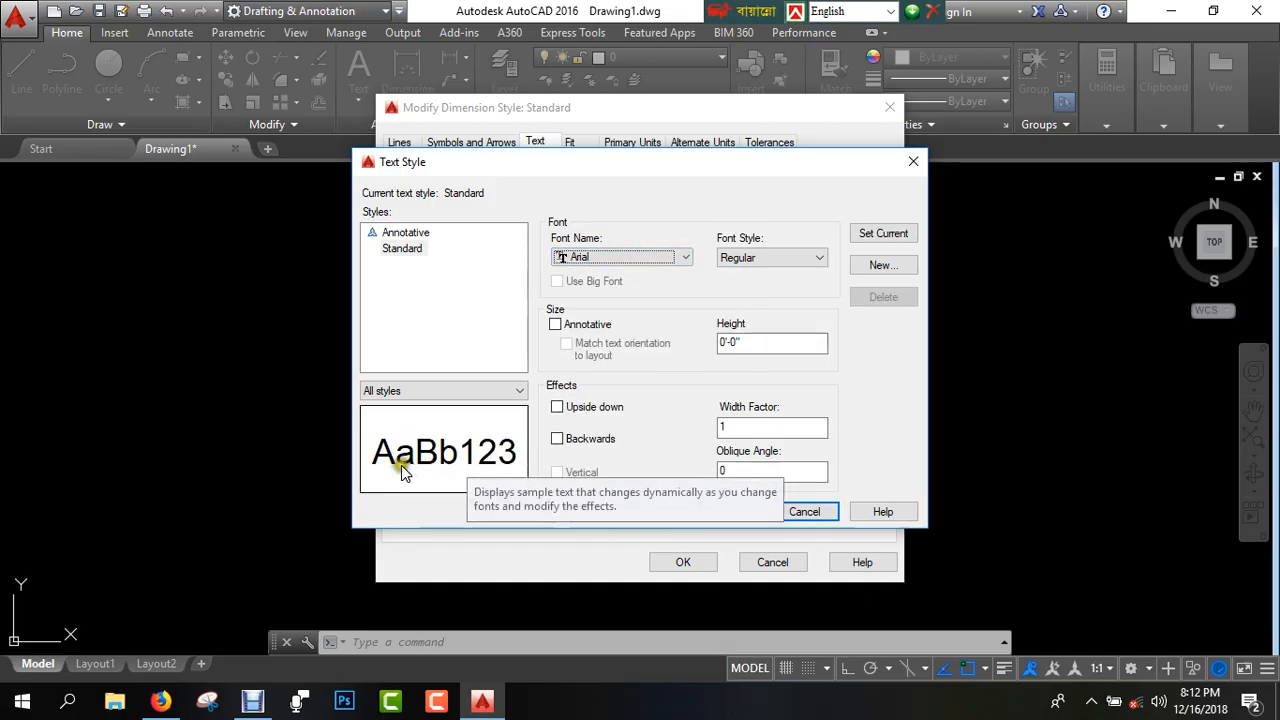
click(685, 258)
key(t)
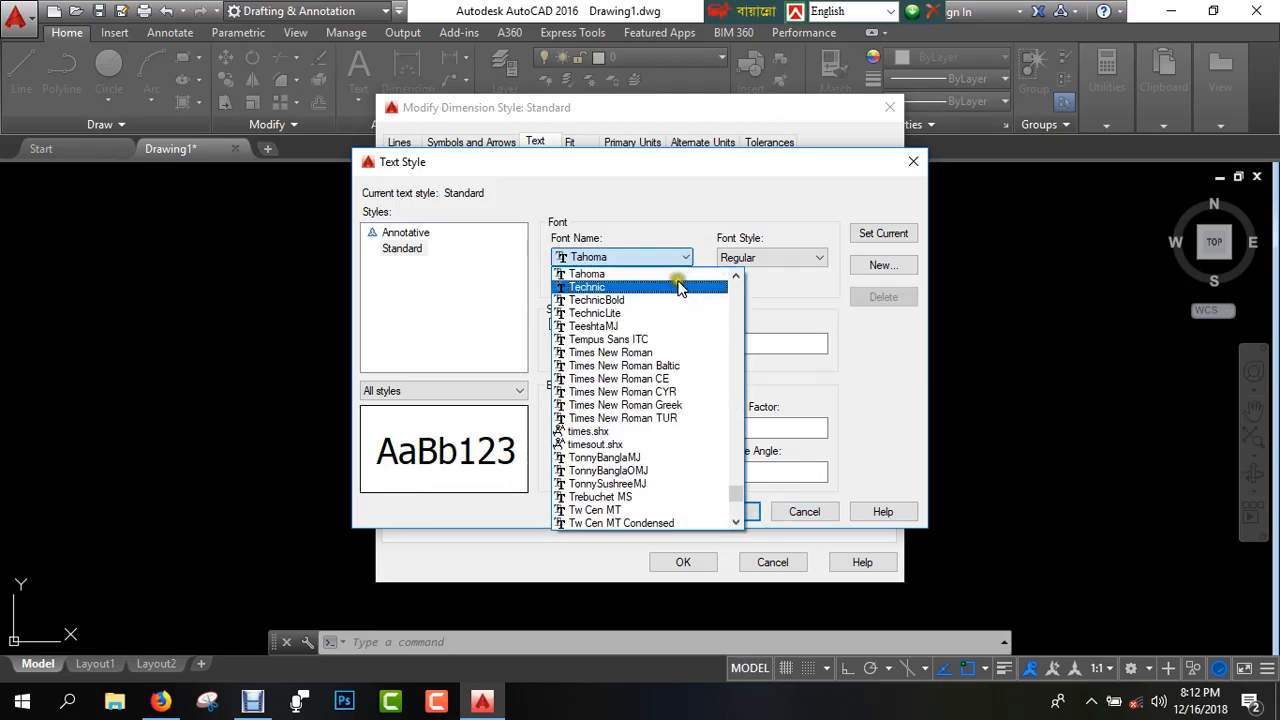
click(643, 354)
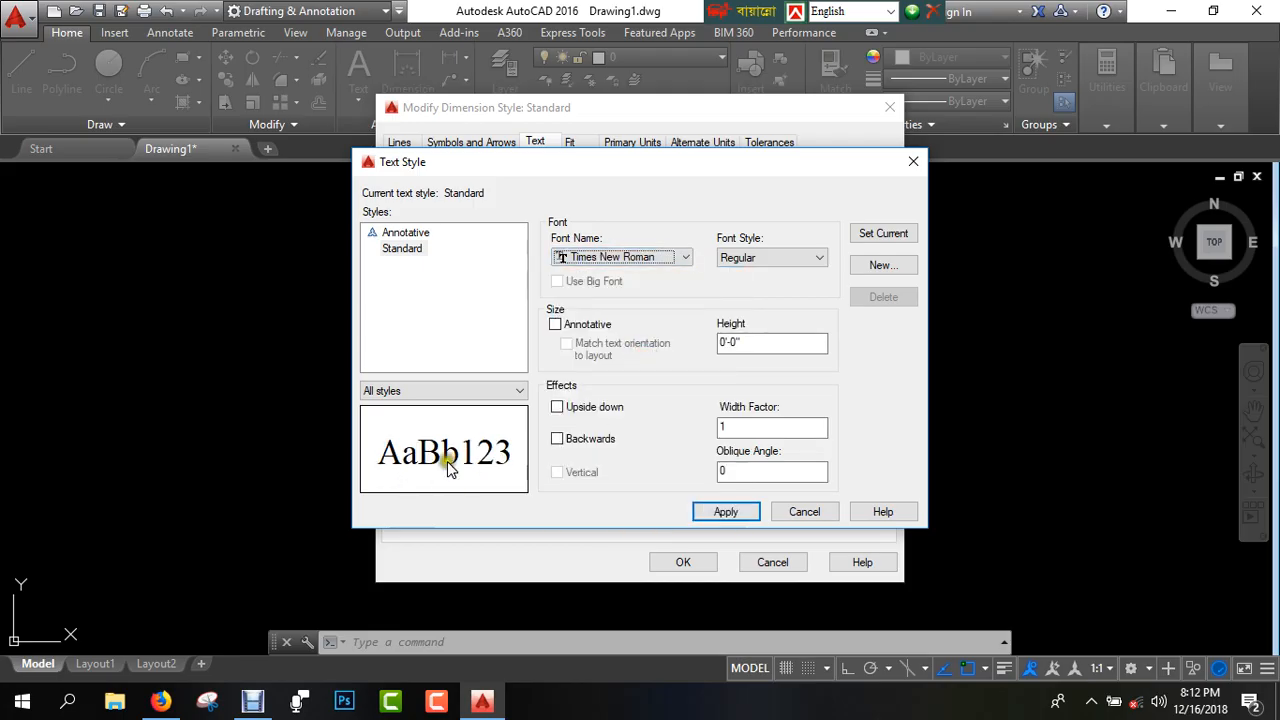
click(686, 258)
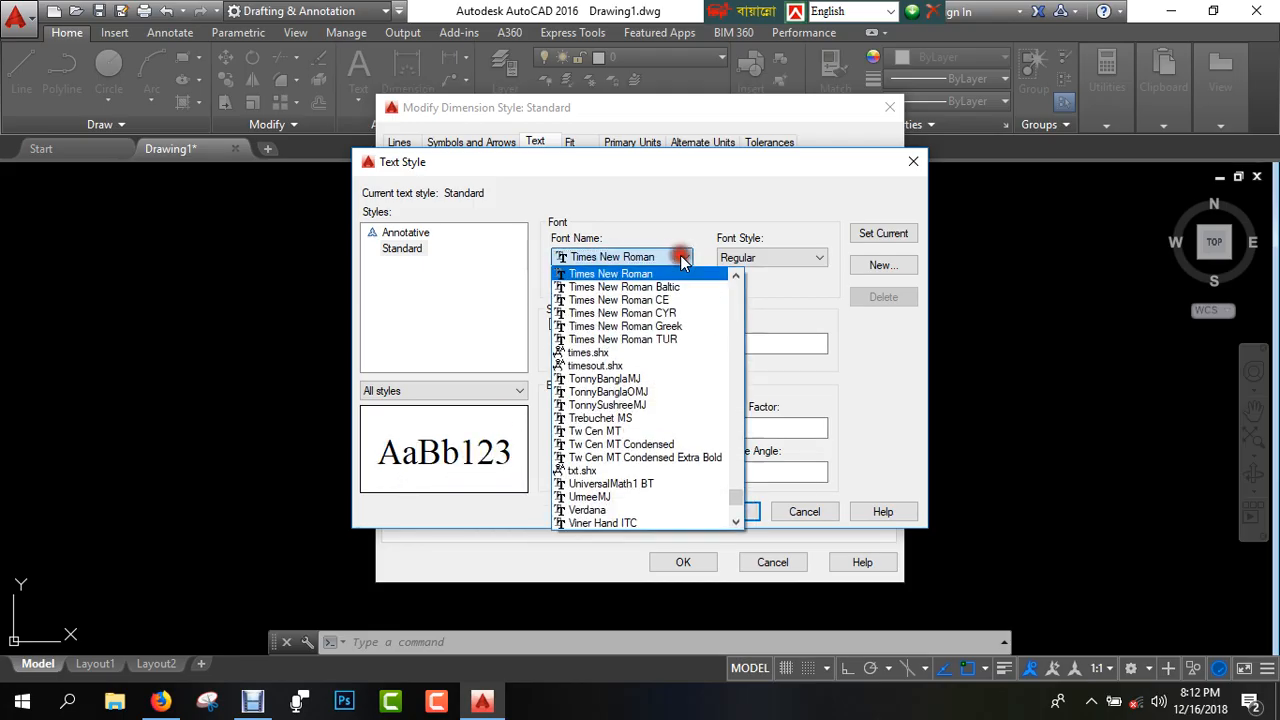
key(a)
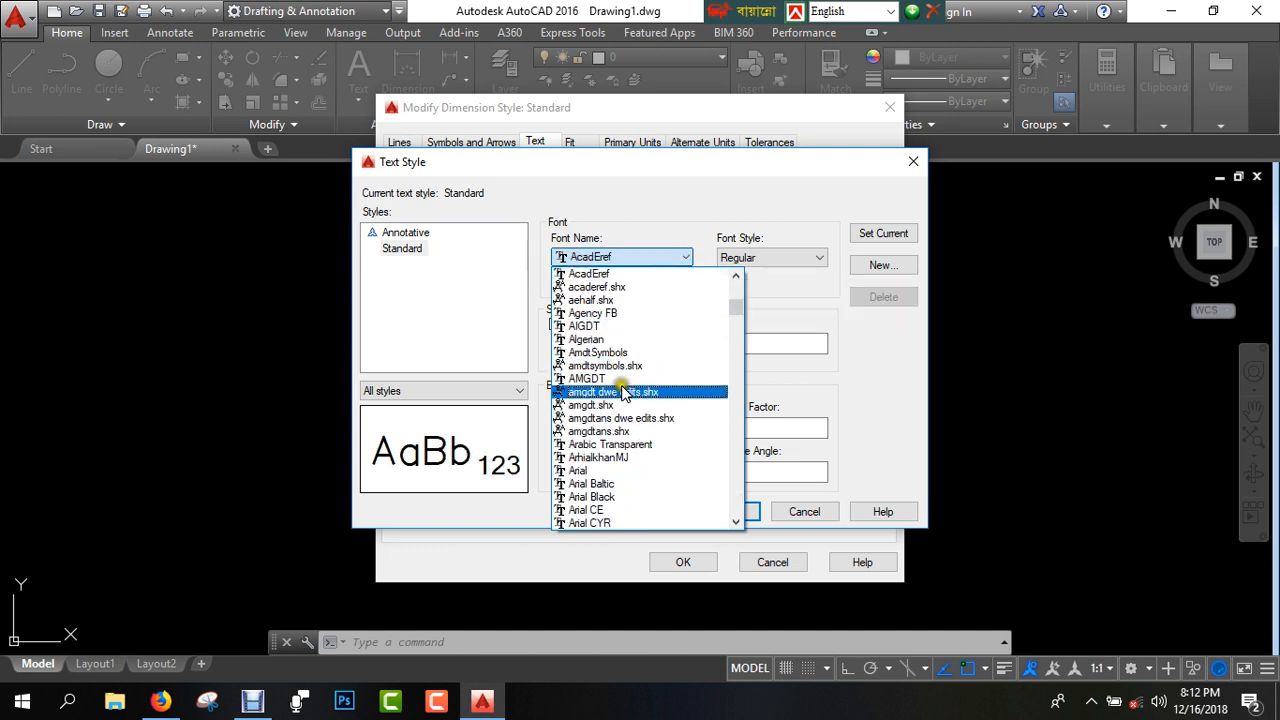
click(624, 471)
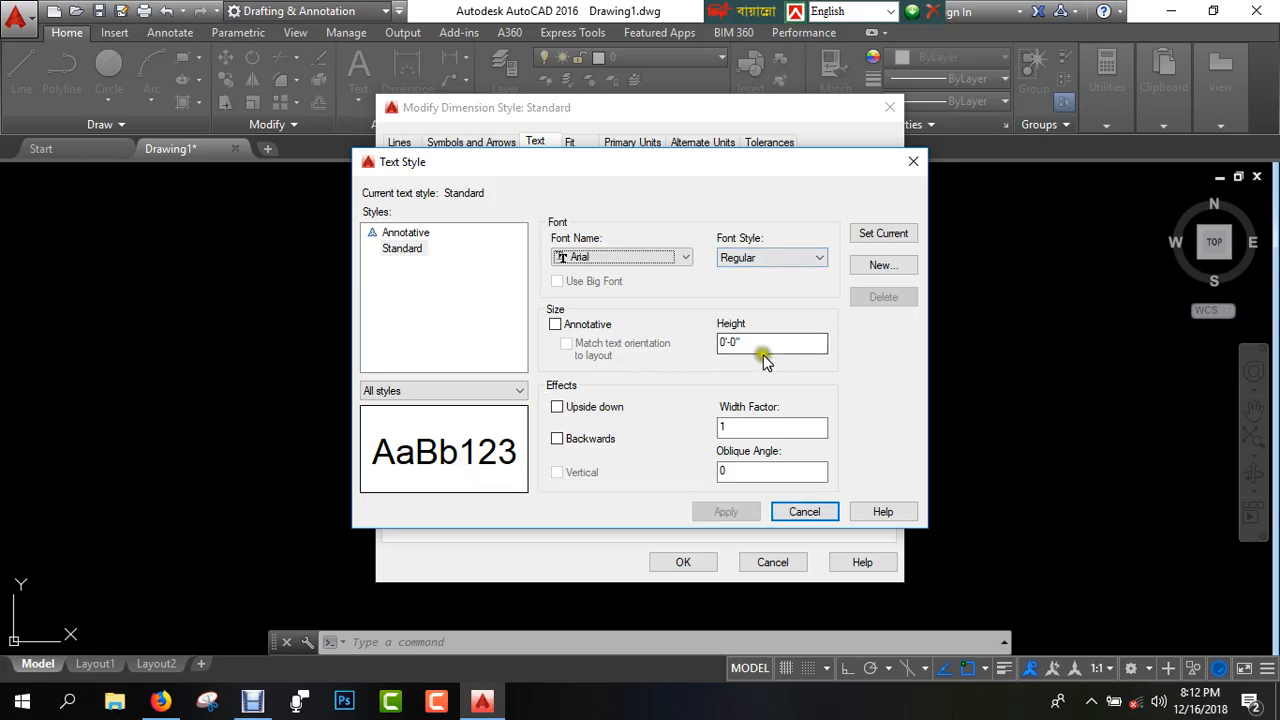
Step: Set the height of the Standard text style to 6, apply it and close the text style settings
drag(766, 346, 683, 362)
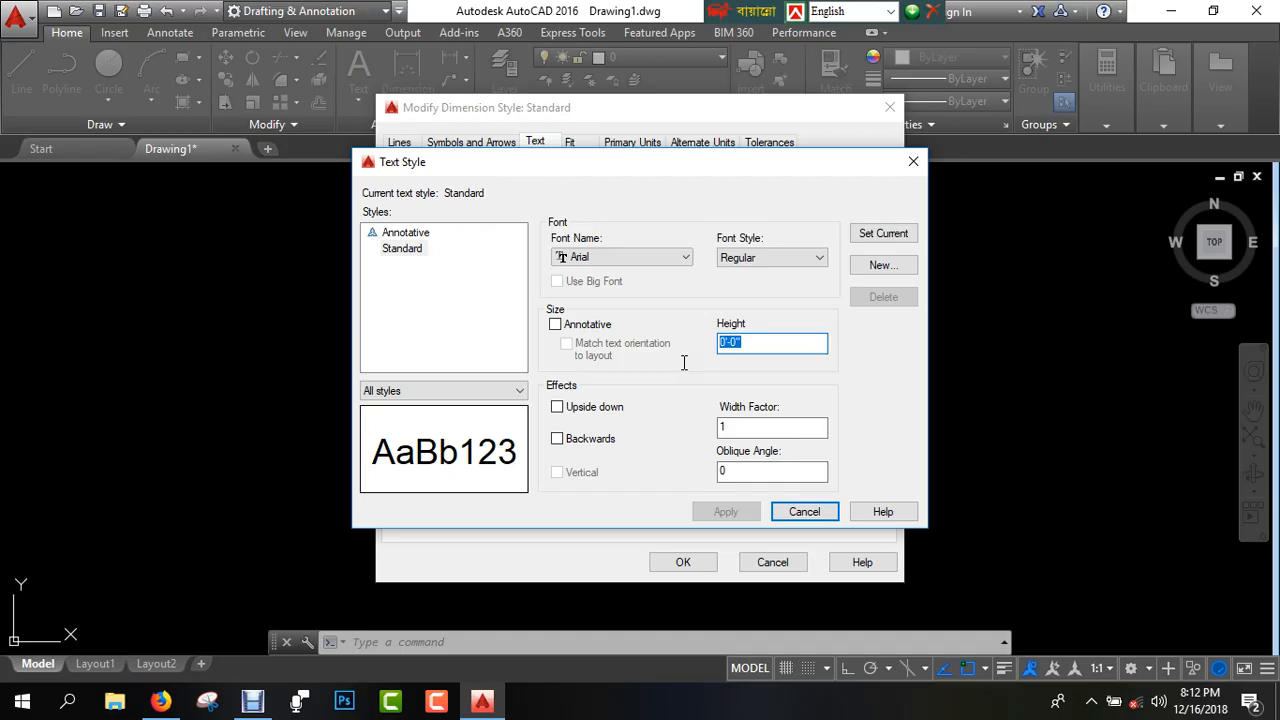
text(6)
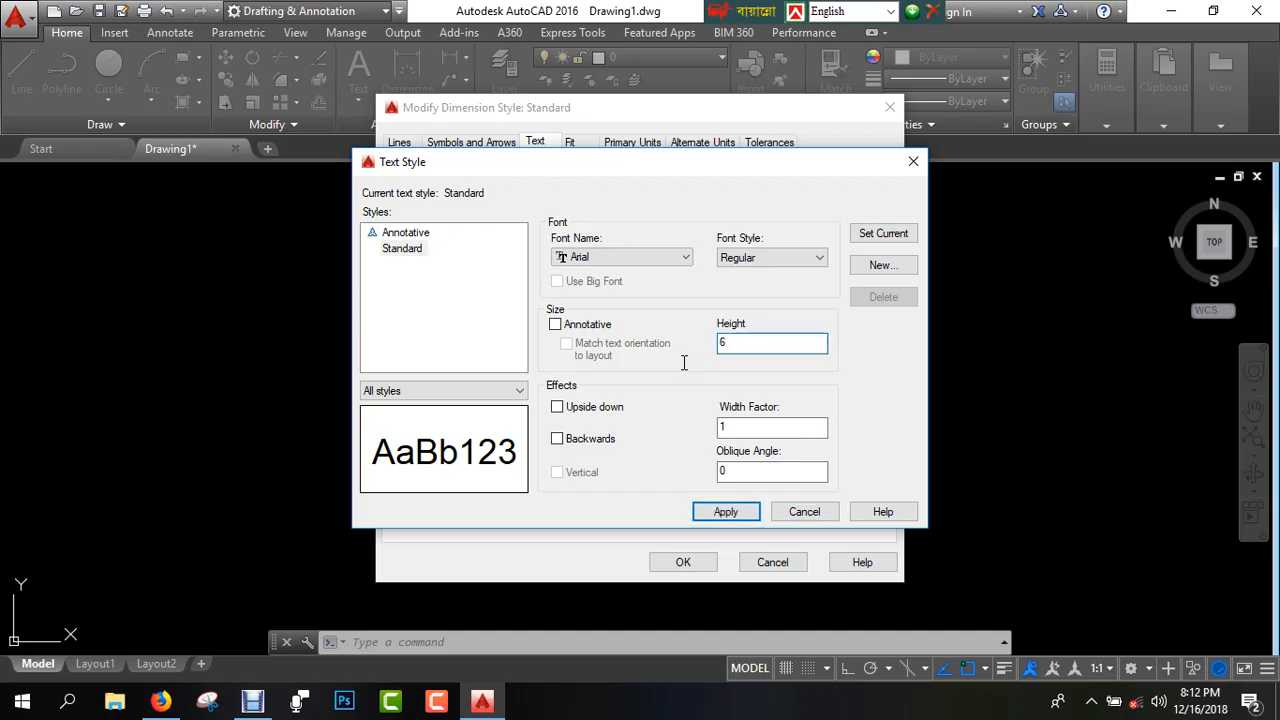
click(734, 512)
click(800, 511)
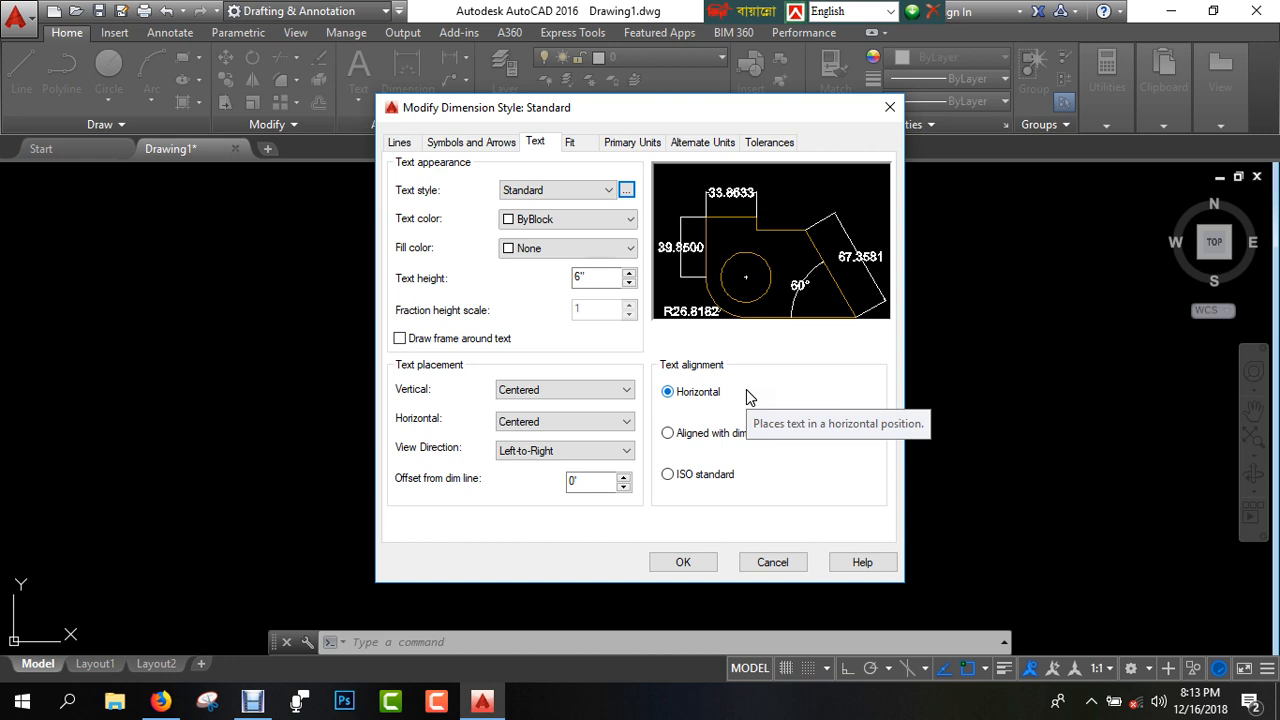
Step: Try horizontal text alignment and choose Aligned with dimension line for the Standard dimension style
click(669, 434)
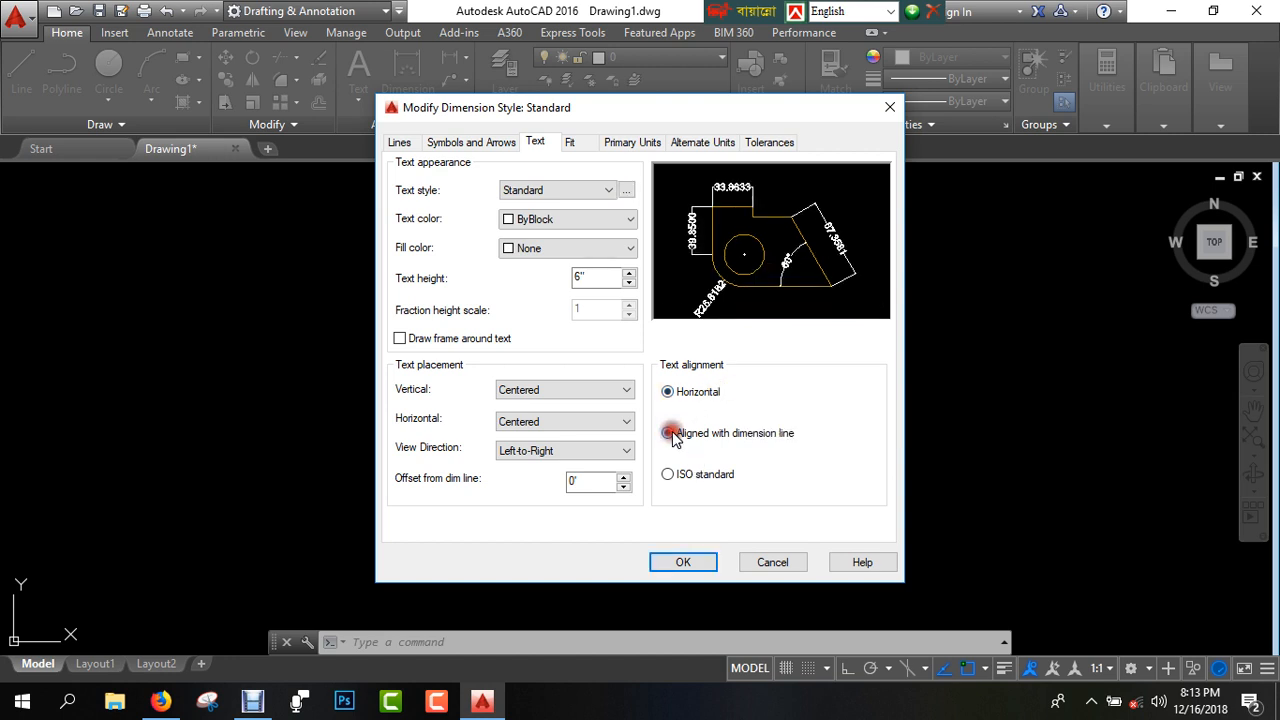
click(668, 392)
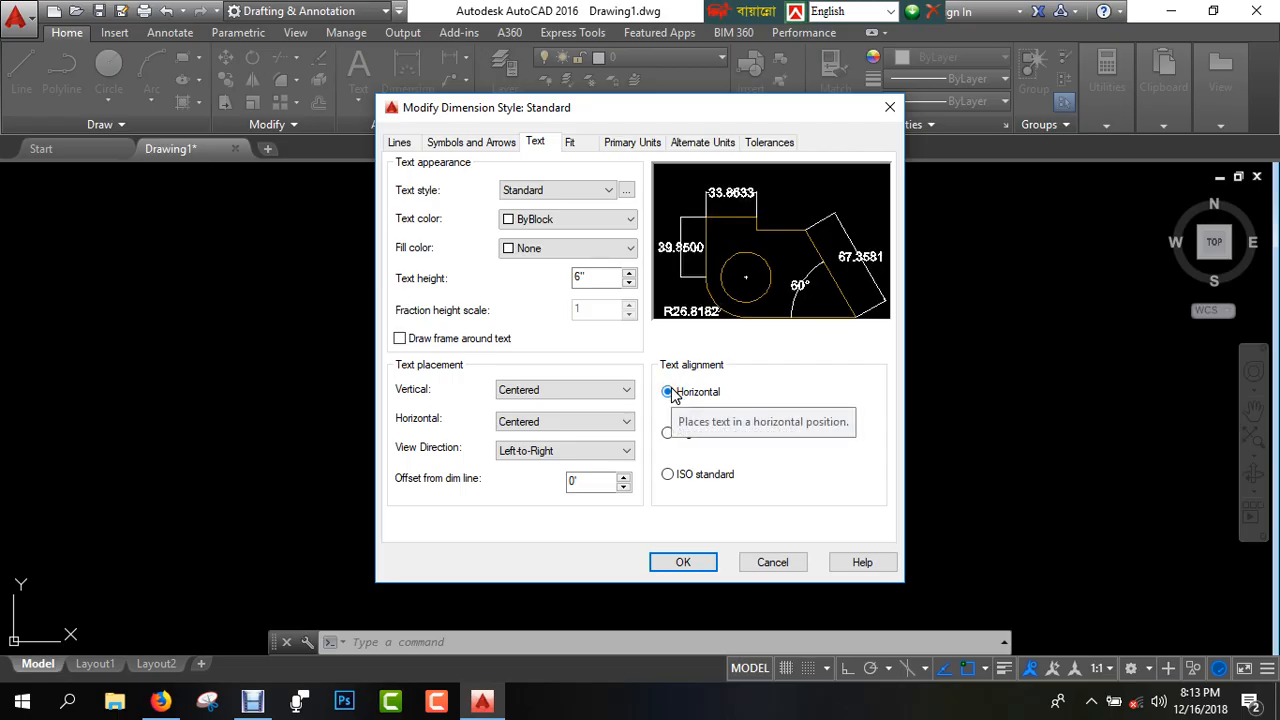
click(668, 434)
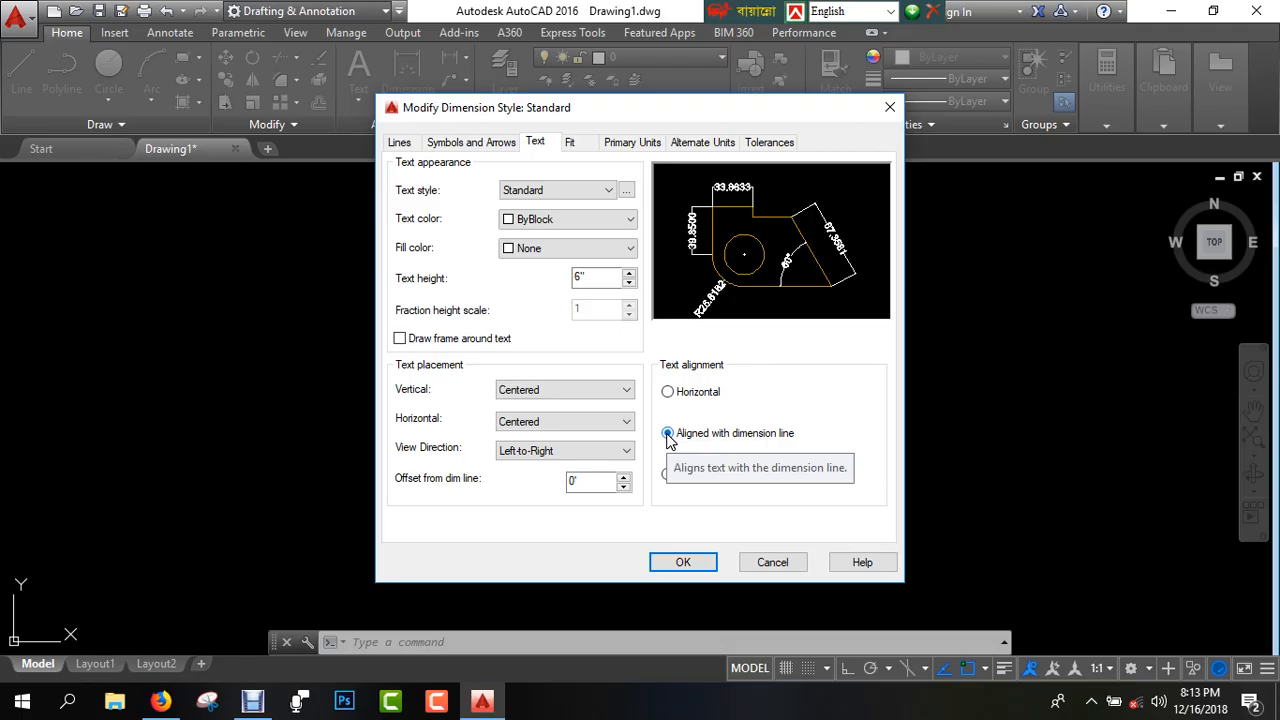
Step: Set the primary units of the Standard dimension style to Architectural with a precision of 0'-0"
click(576, 146)
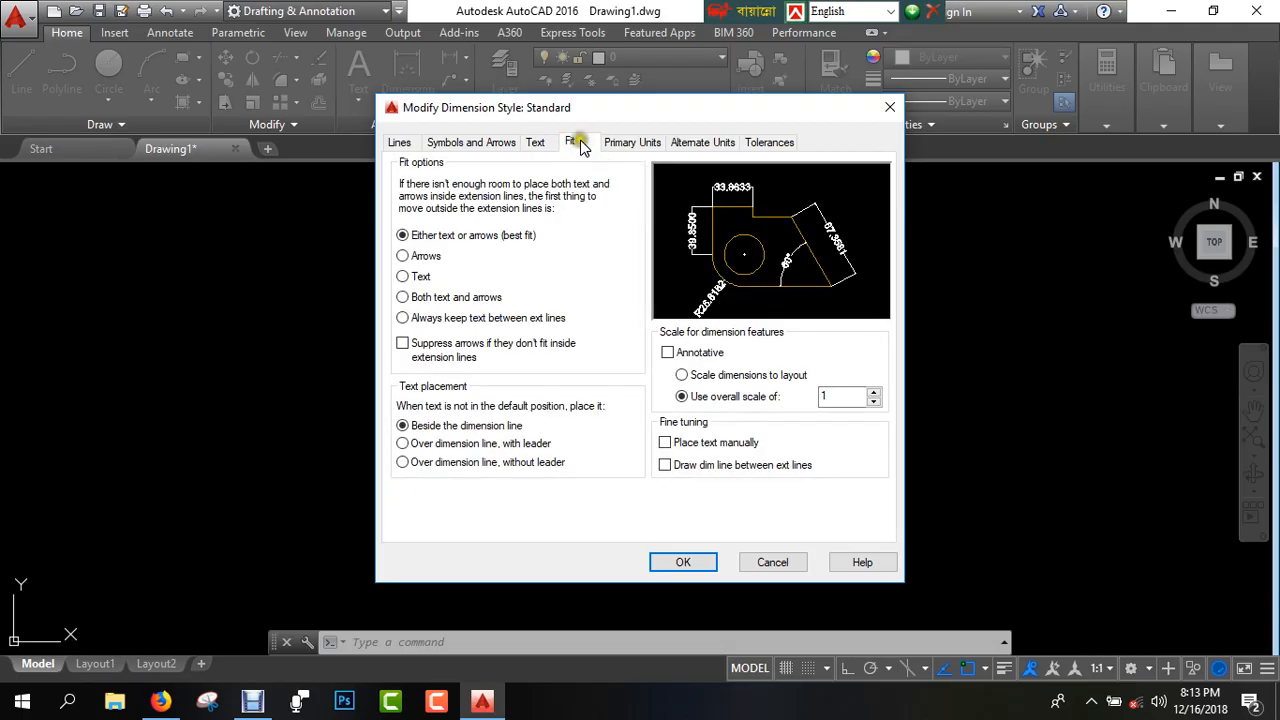
click(632, 150)
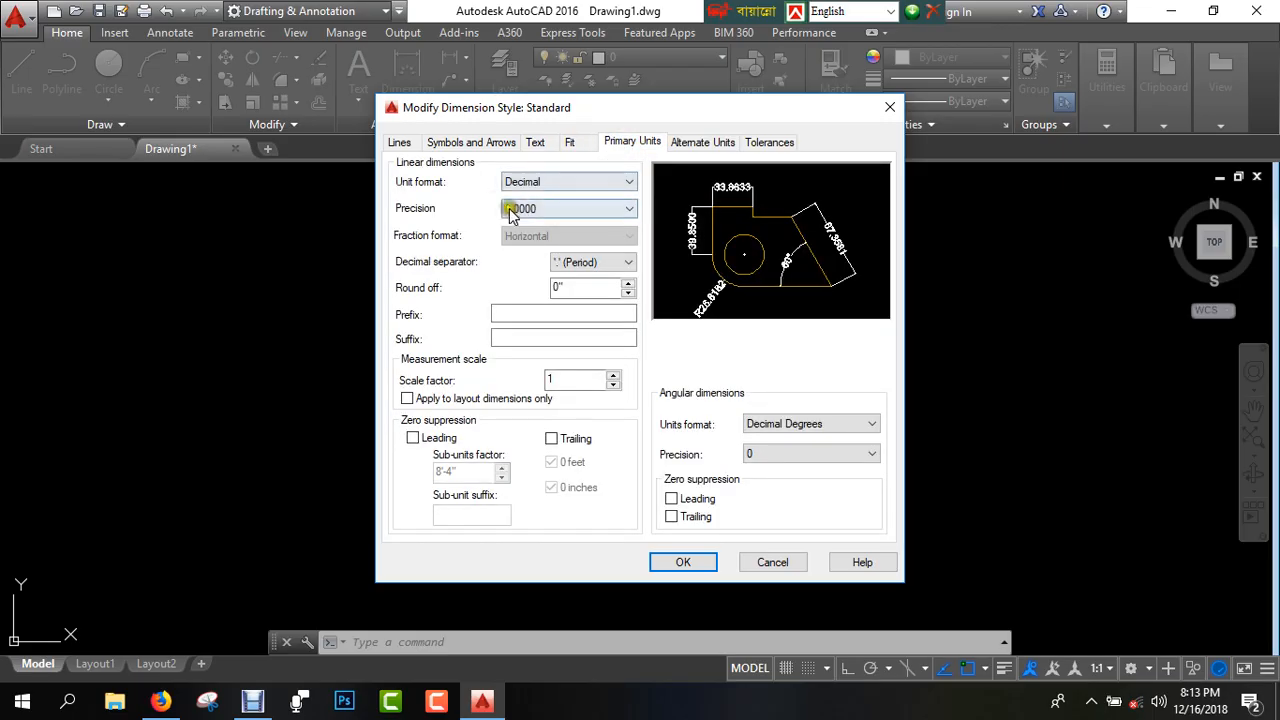
click(605, 182)
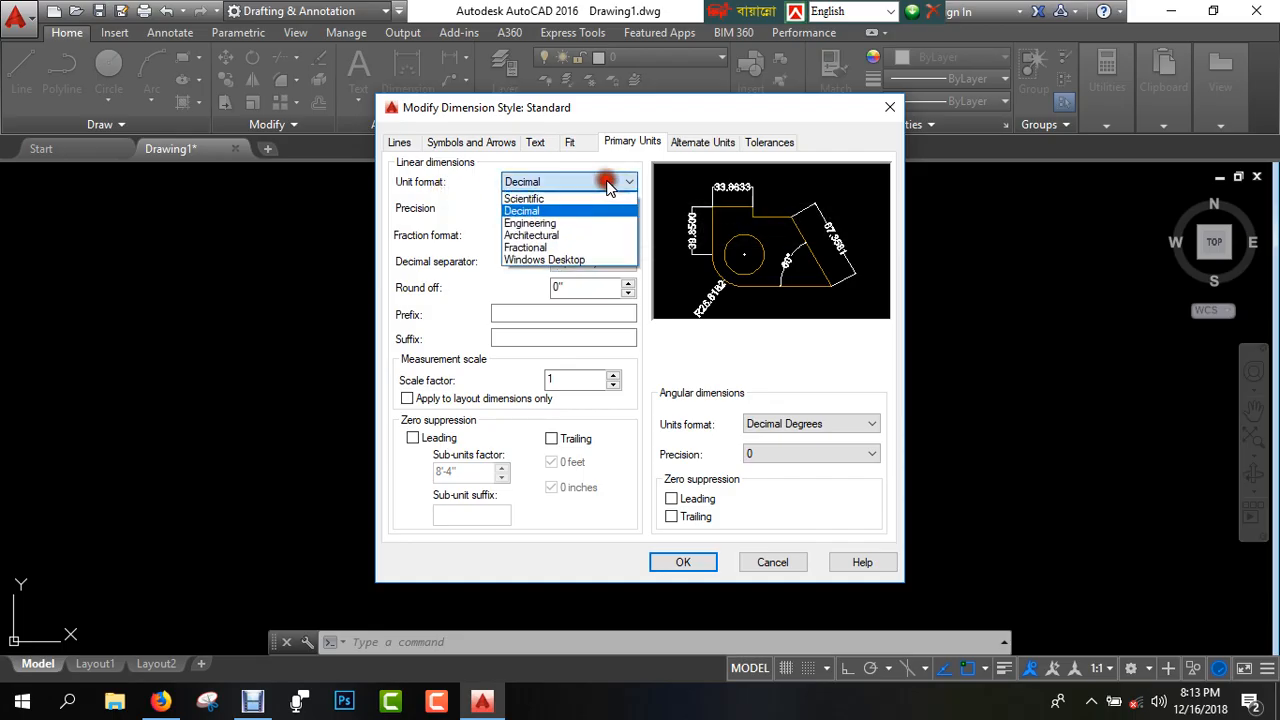
click(569, 236)
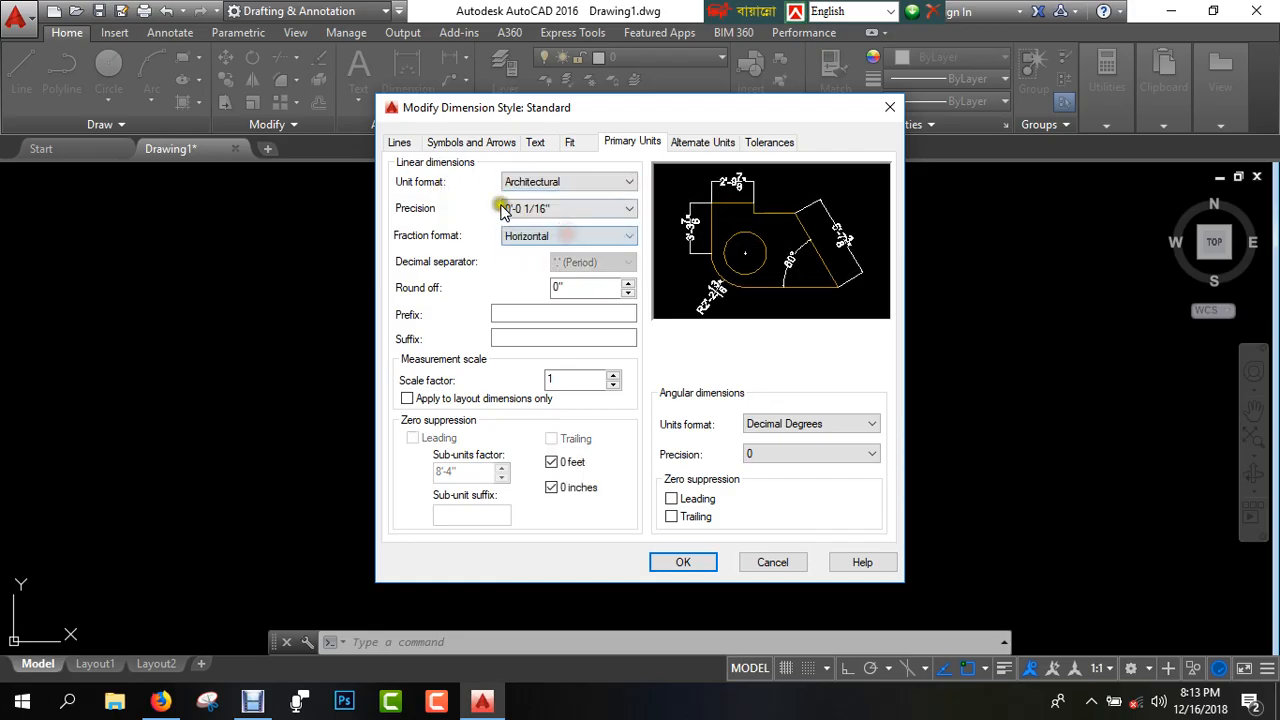
click(557, 208)
click(553, 225)
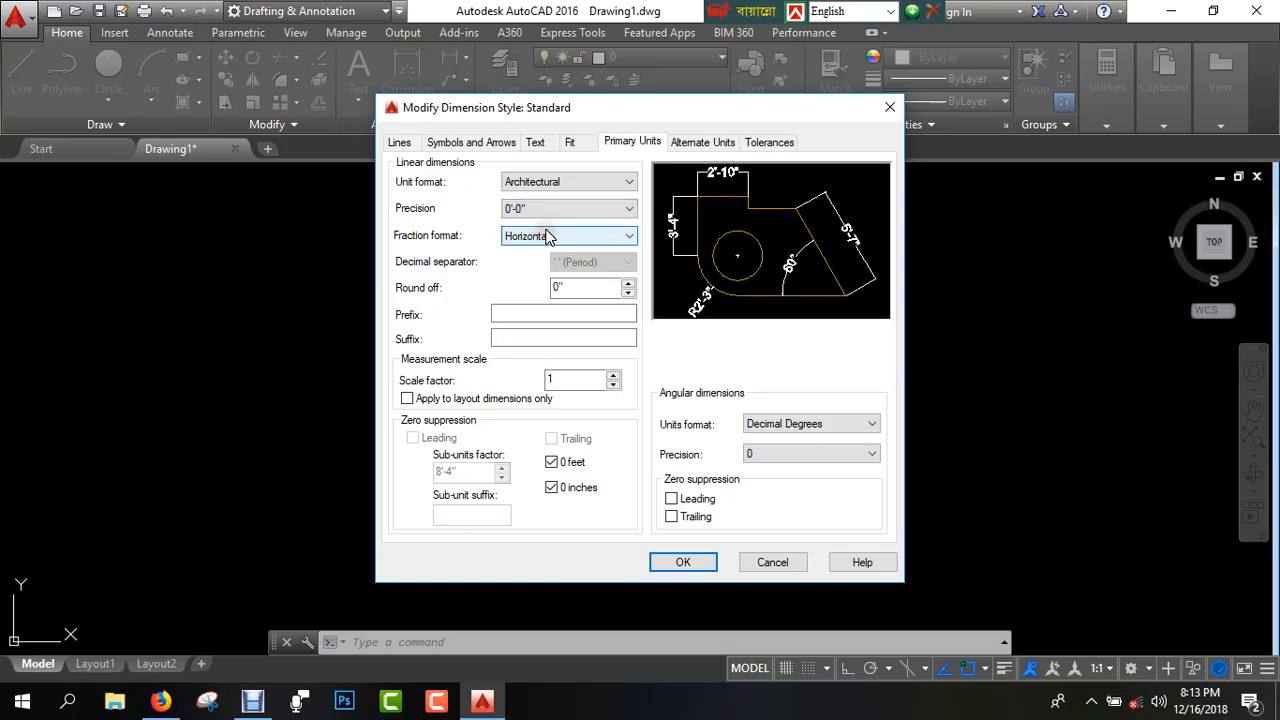
Step: Accept the dimension style changes, set Standard as the current style and close the Dimension Style Manager
click(681, 558)
click(845, 252)
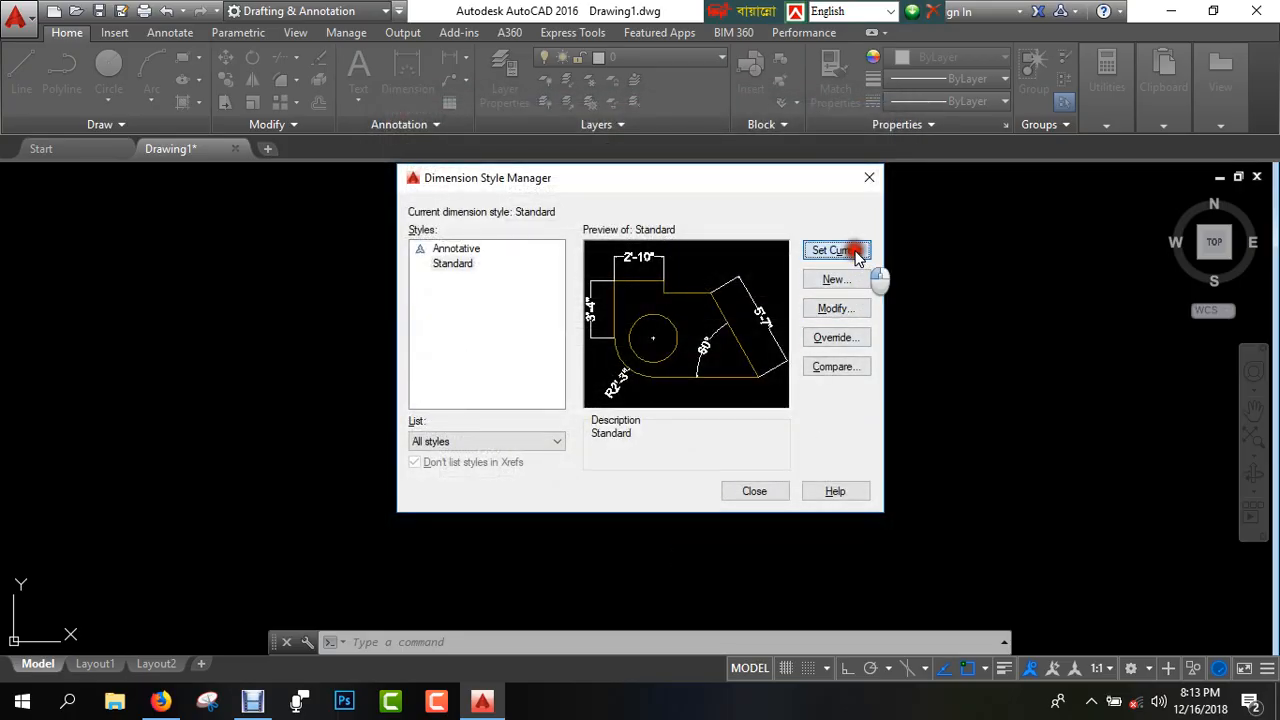
click(755, 491)
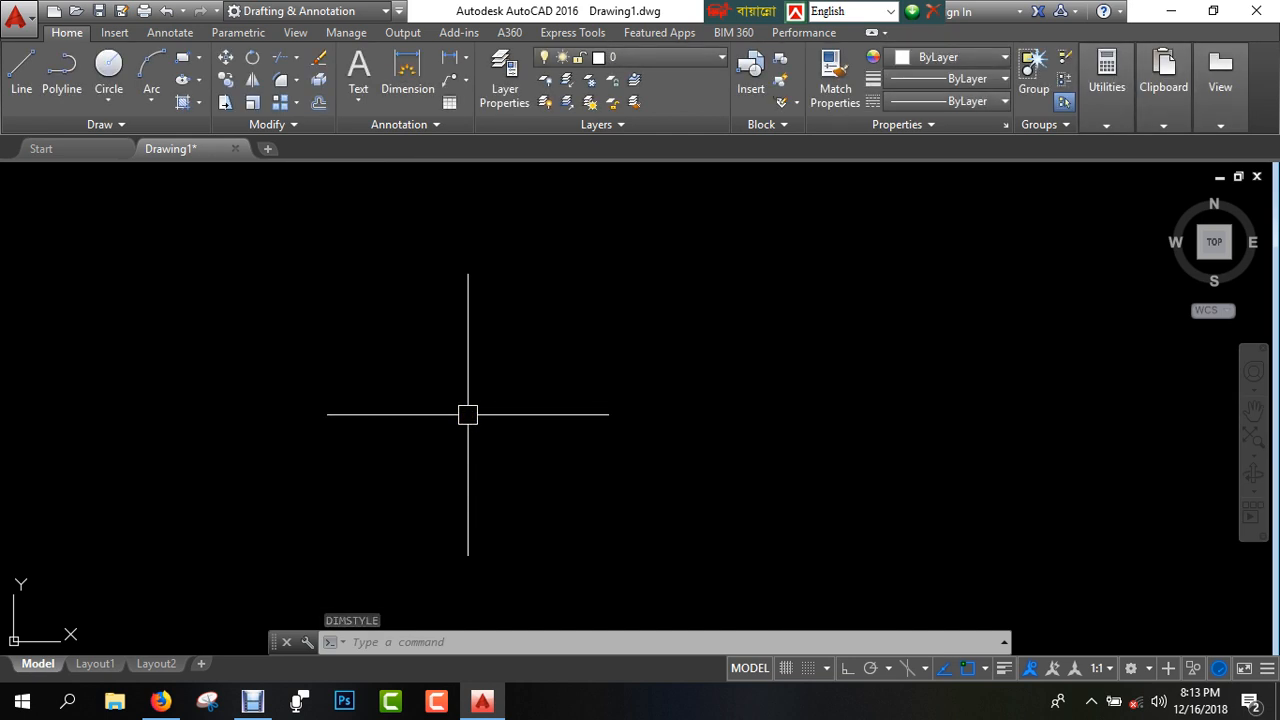
Step: Draw a horizontal line 12' long with Ortho turned on
text(l)
key(Return)
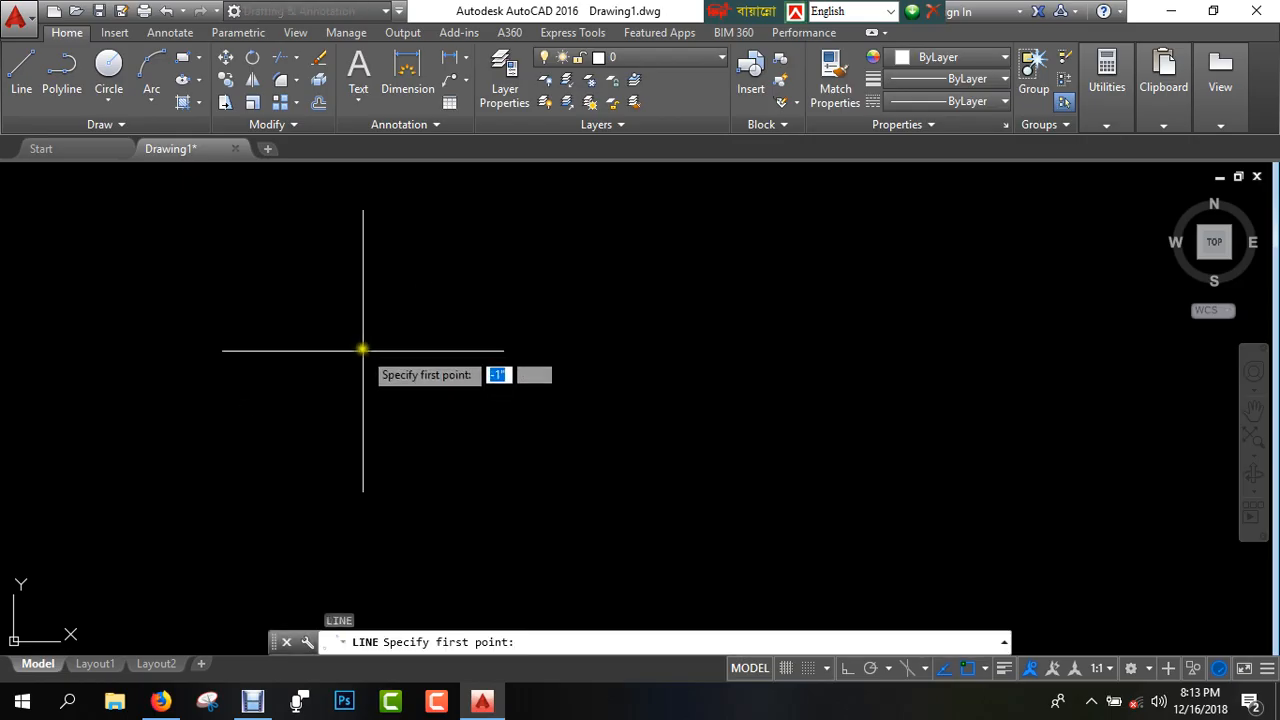
click(361, 342)
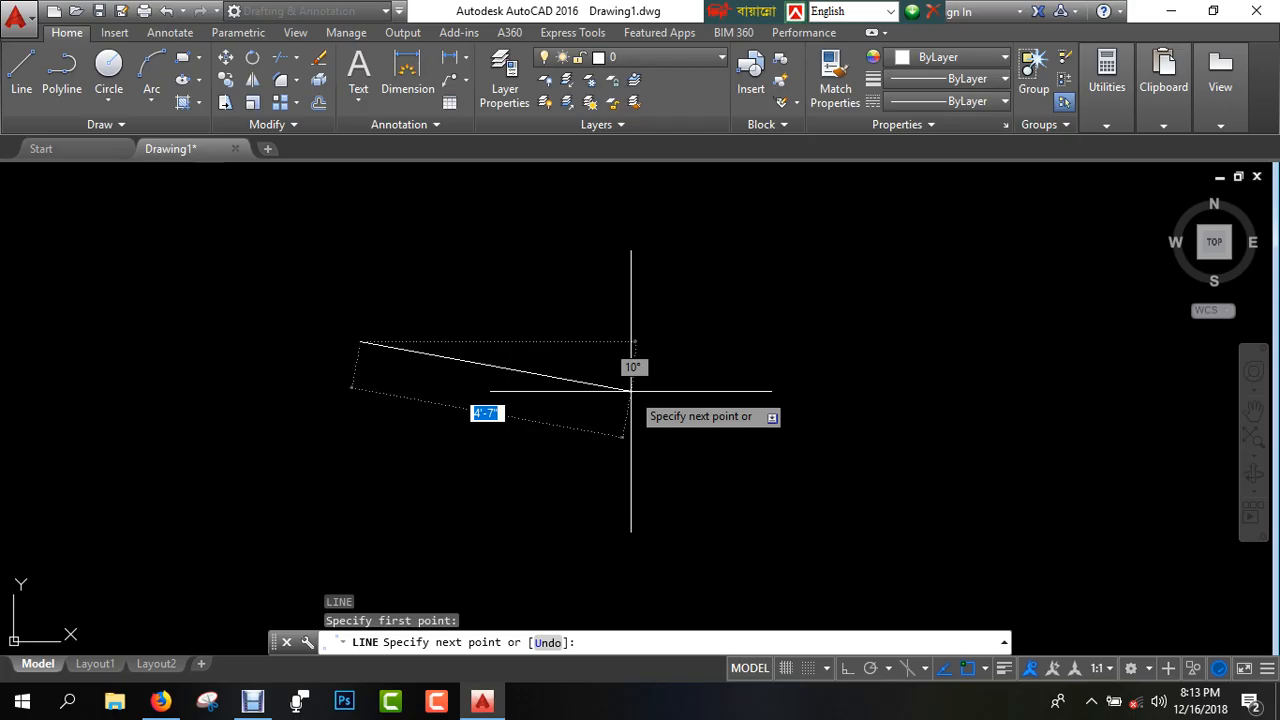
click(843, 668)
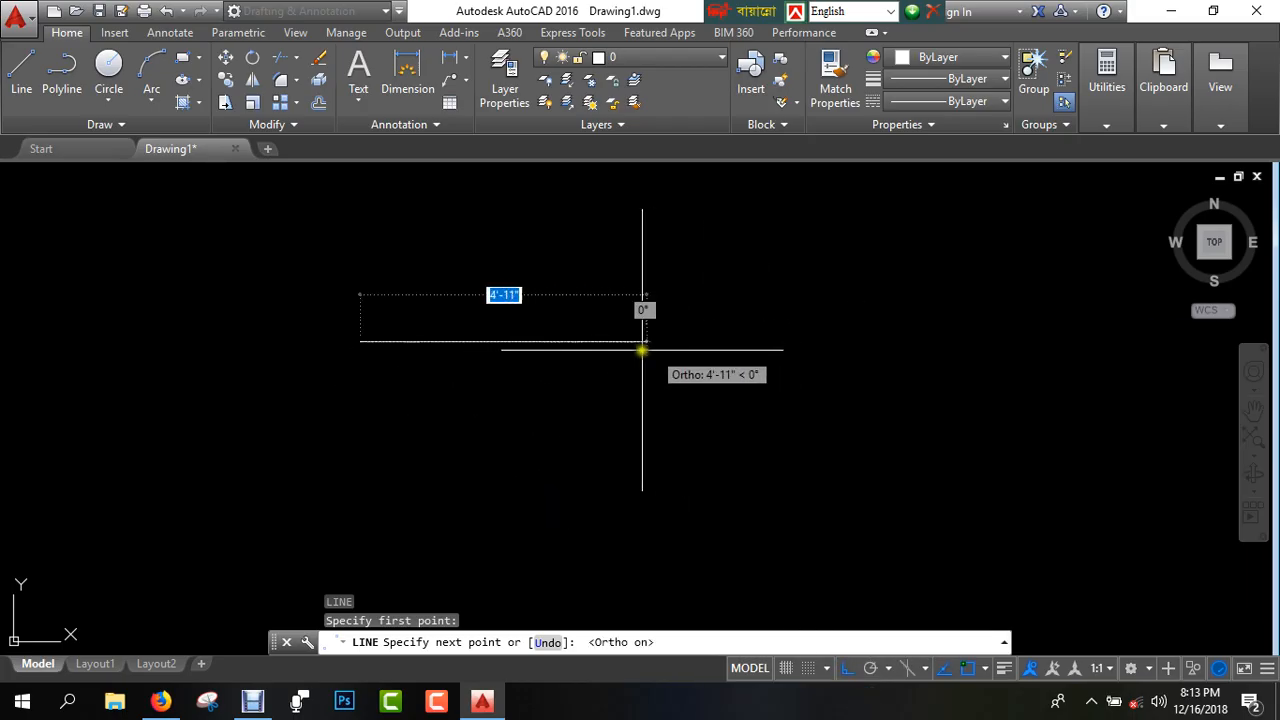
key(F8)
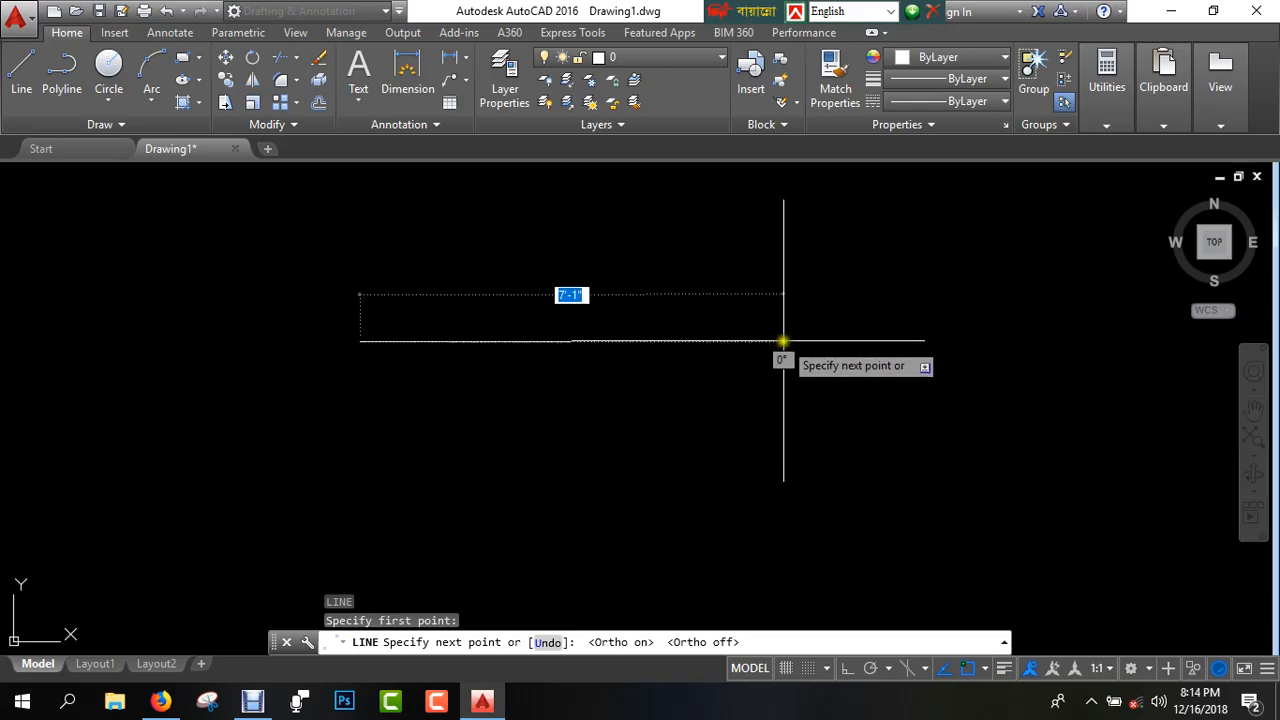
key(F8)
text(12)
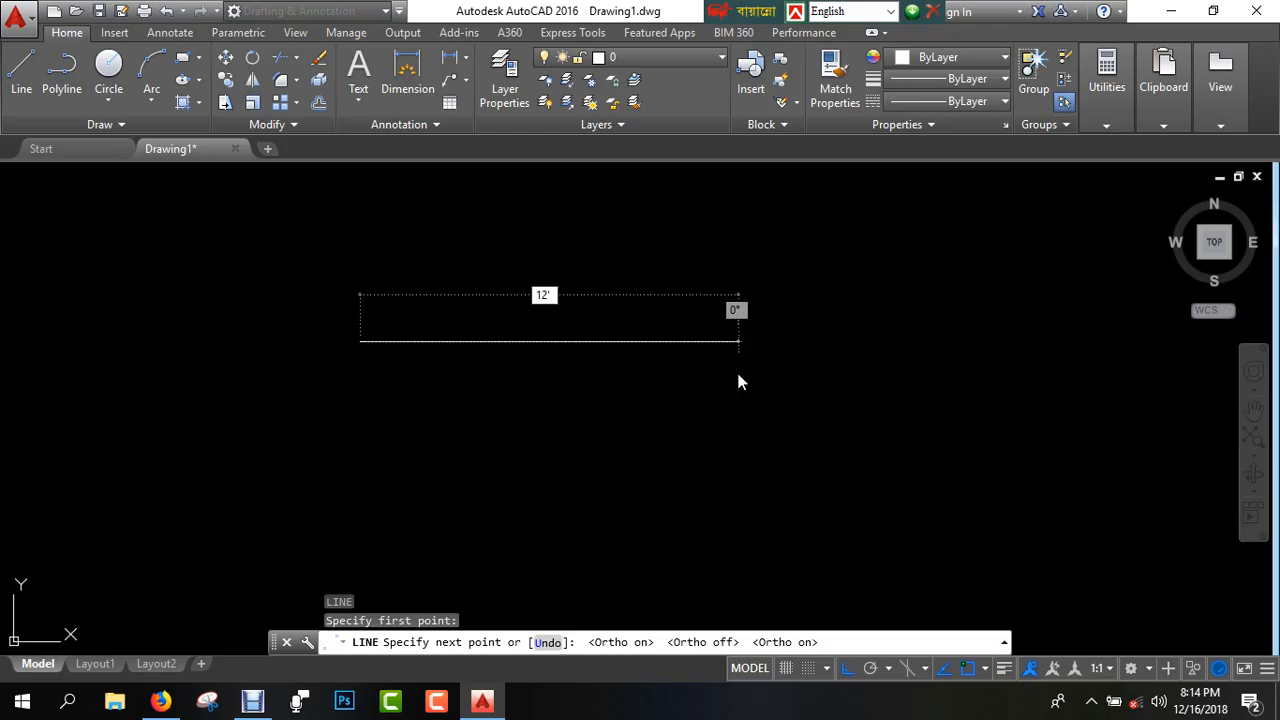
key(Return)
key(Escape)
scroll(761, 392, down, 5)
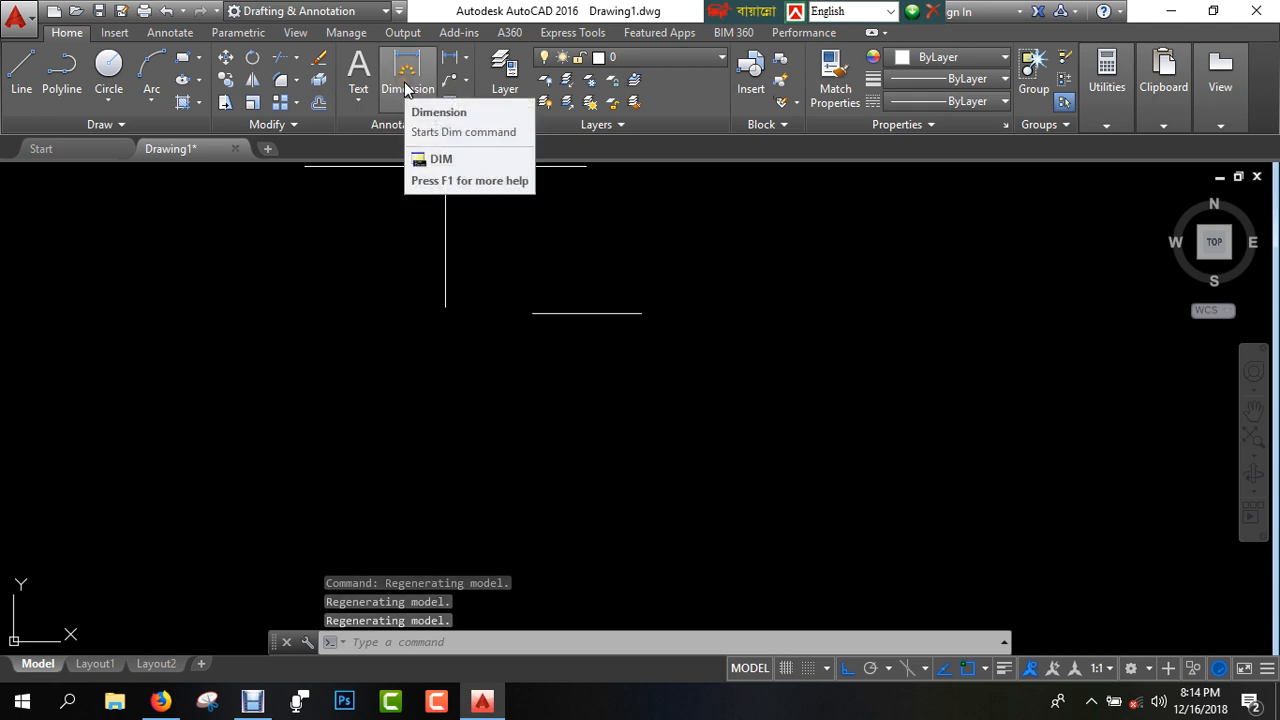
Step: Dimension the horizontal line from endpoint to endpoint, placing the dimension line just below it, and end the Dimension command
click(406, 90)
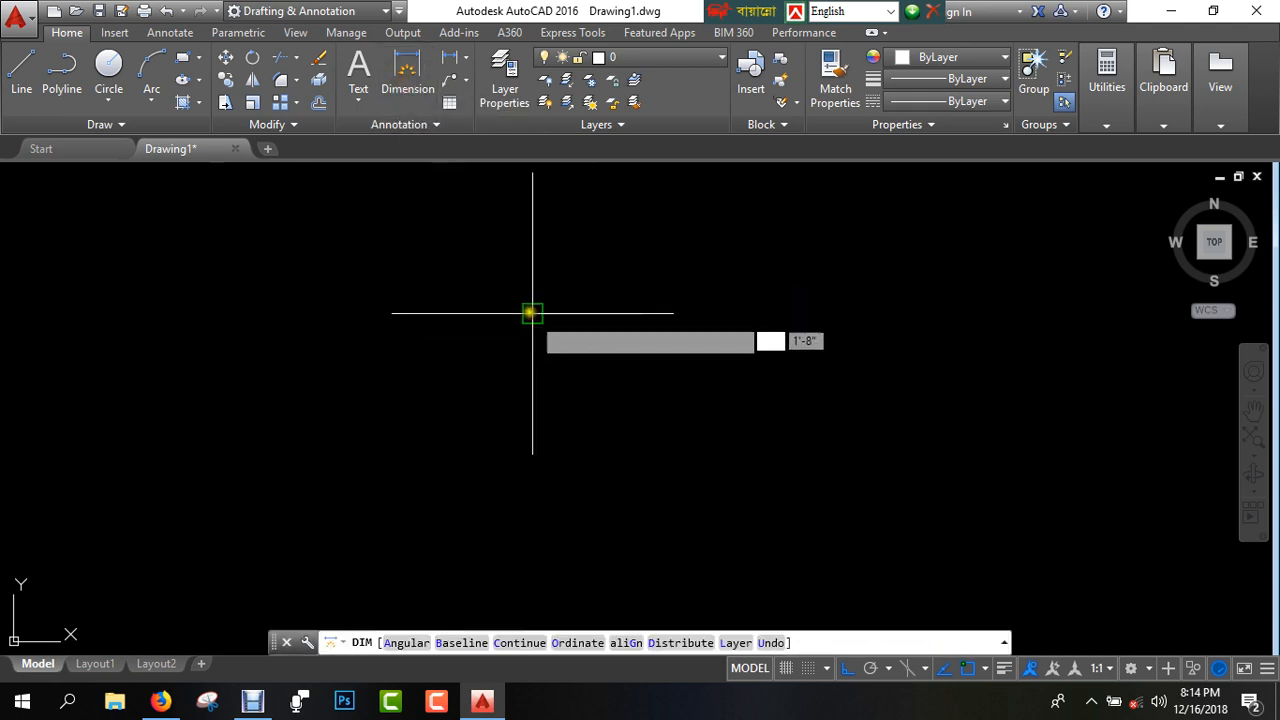
click(529, 312)
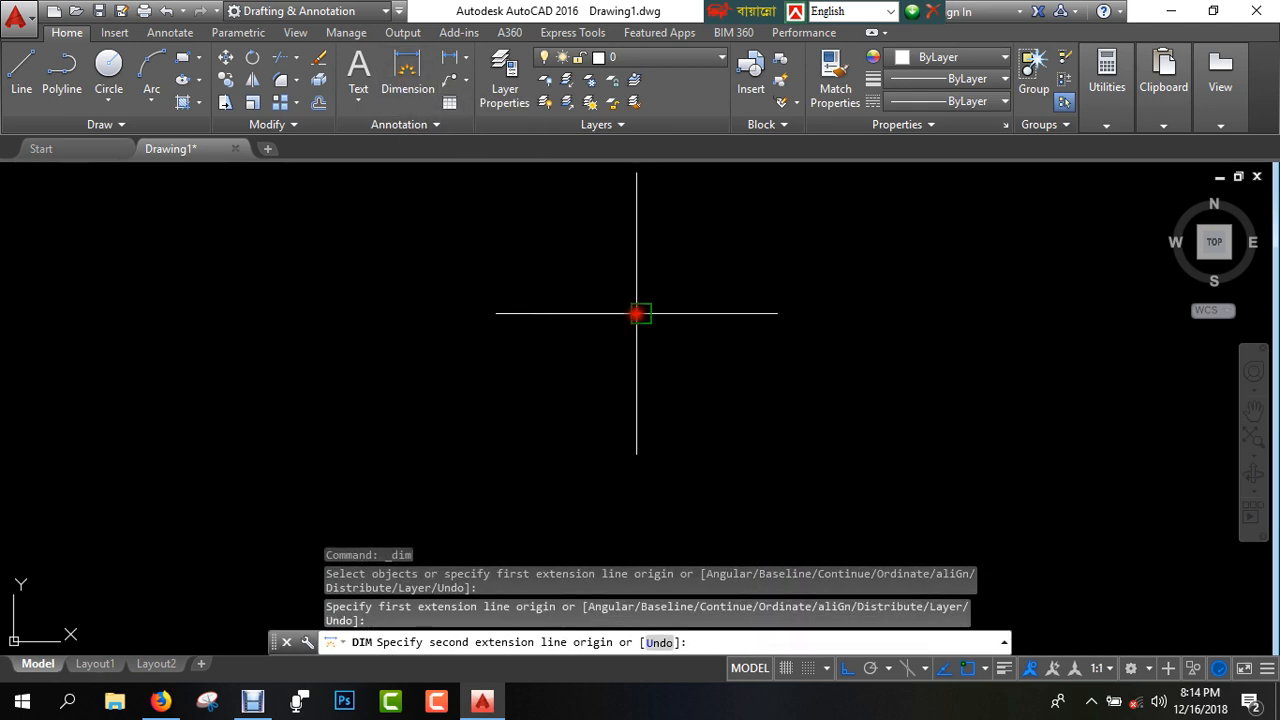
click(640, 314)
click(629, 323)
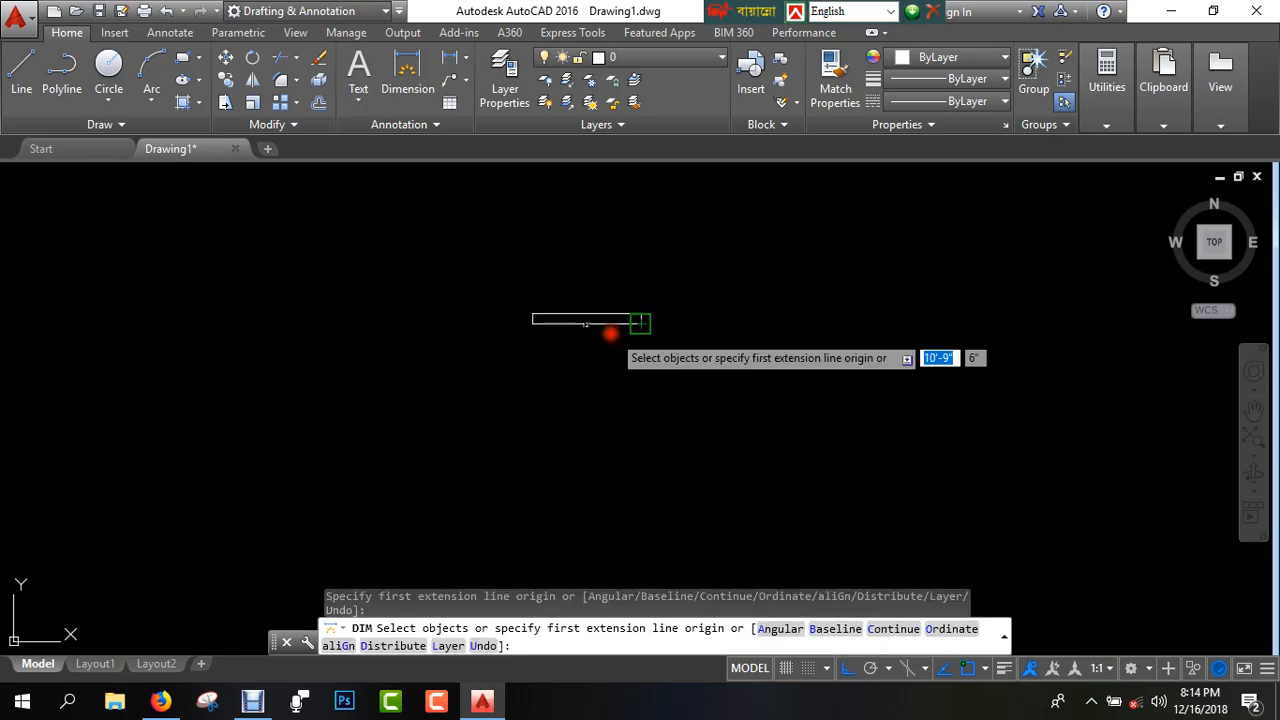
scroll(605, 328, up, 4)
key(Escape)
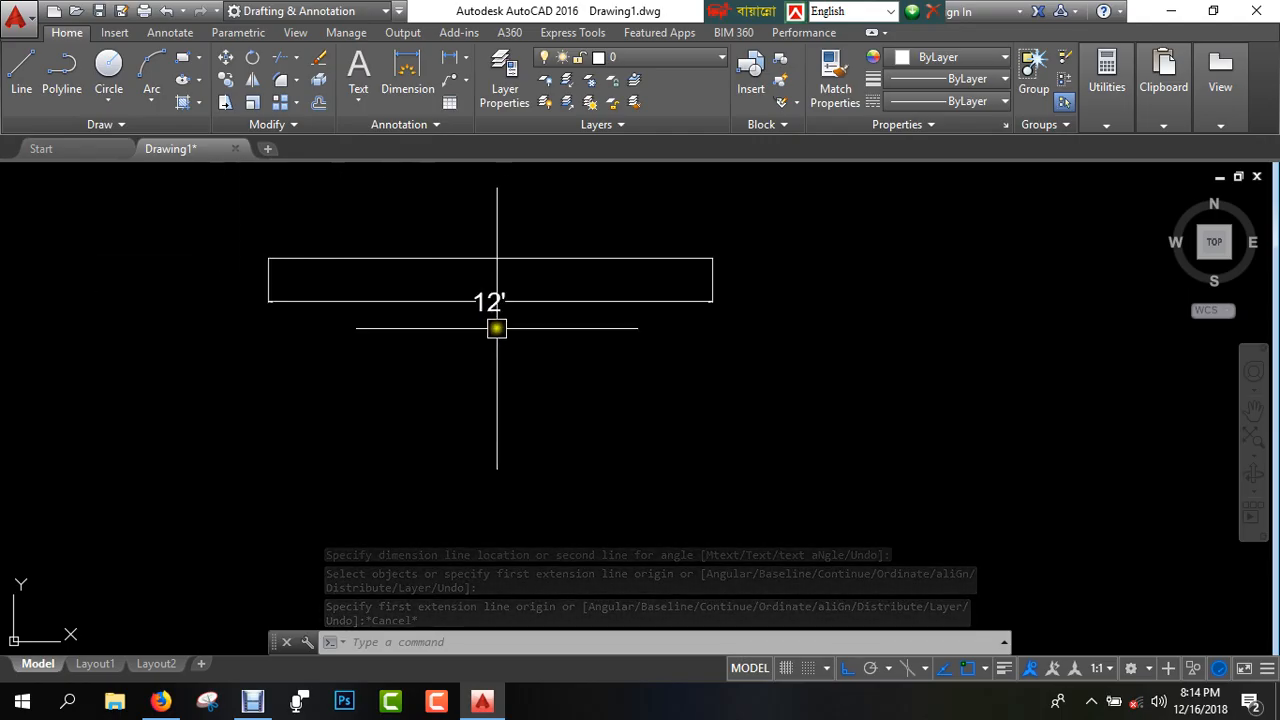
middle_drag(497, 329, 521, 378)
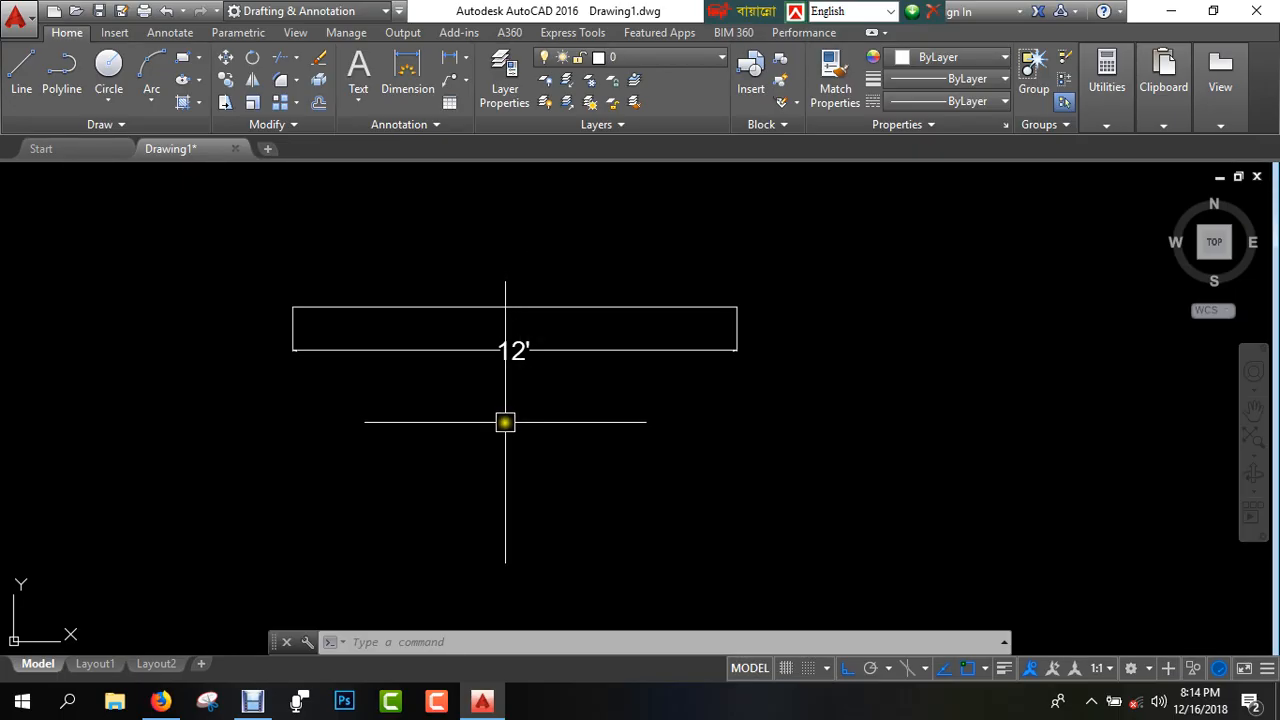
Step: Save the drawing to the Desktop as "Autocad Online course" in AutoCAD 2013 Drawing (*.dwg) format
key(ctrl+s)
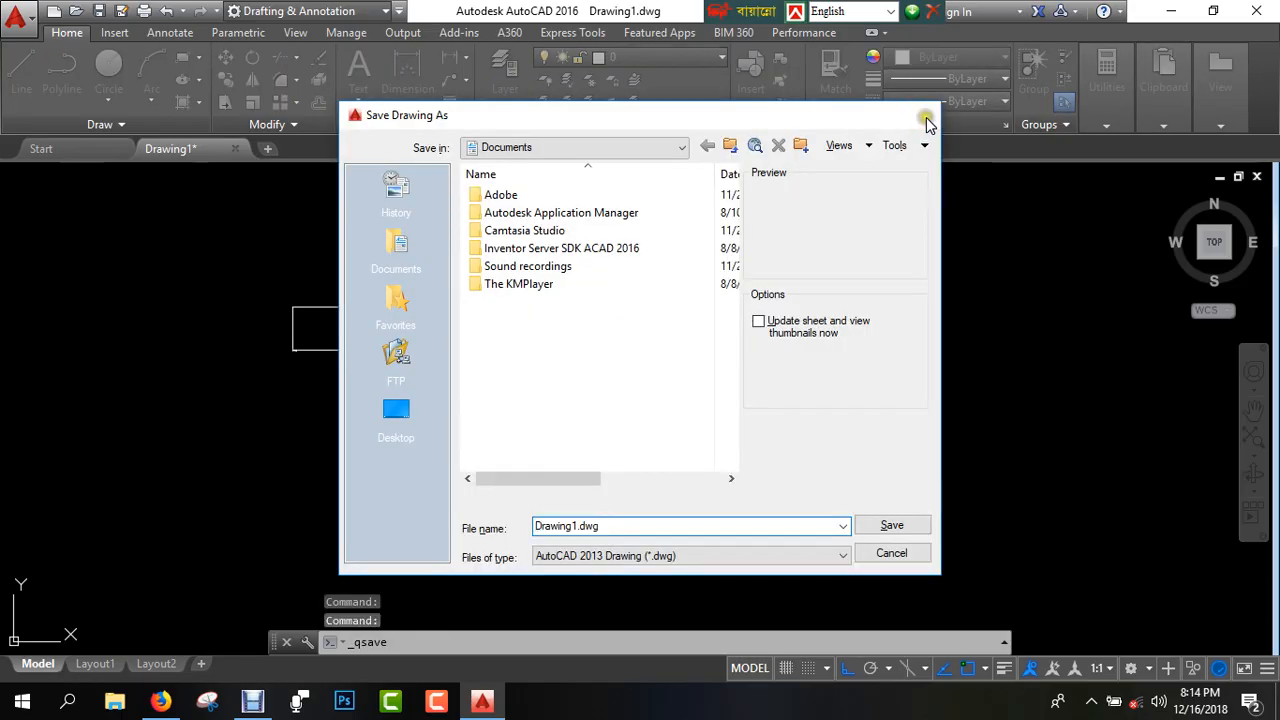
click(925, 116)
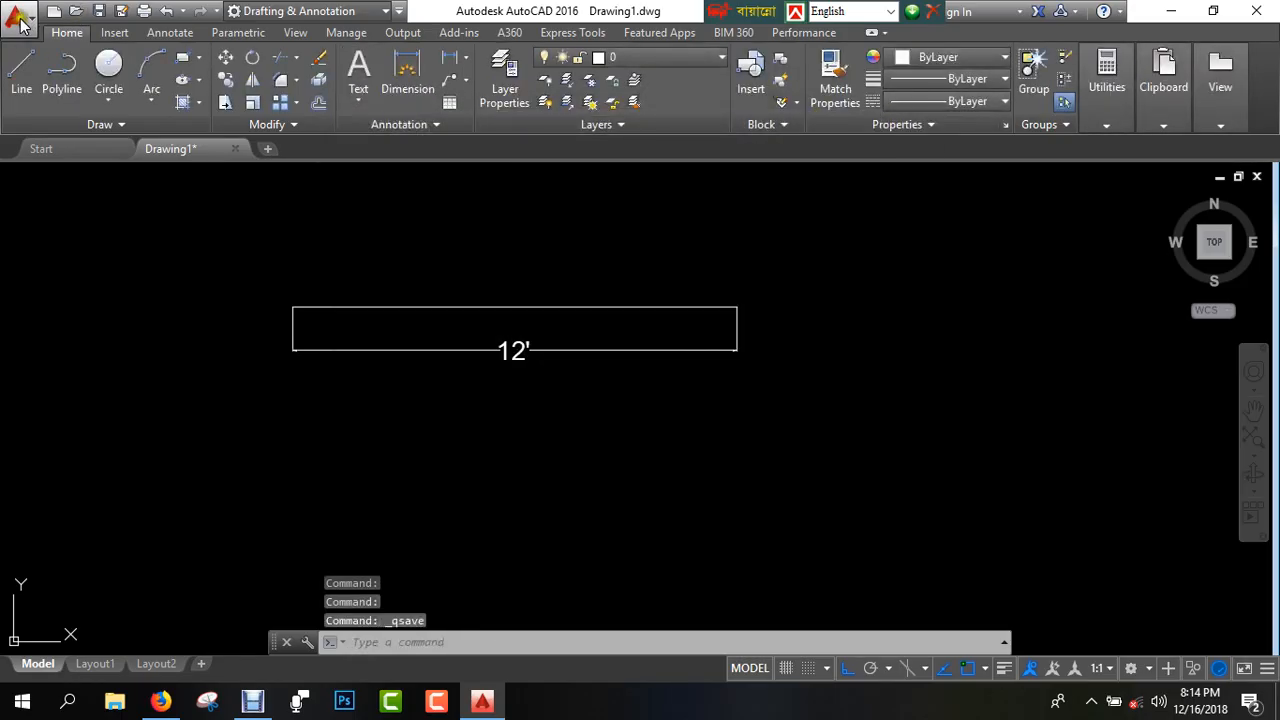
click(30, 20)
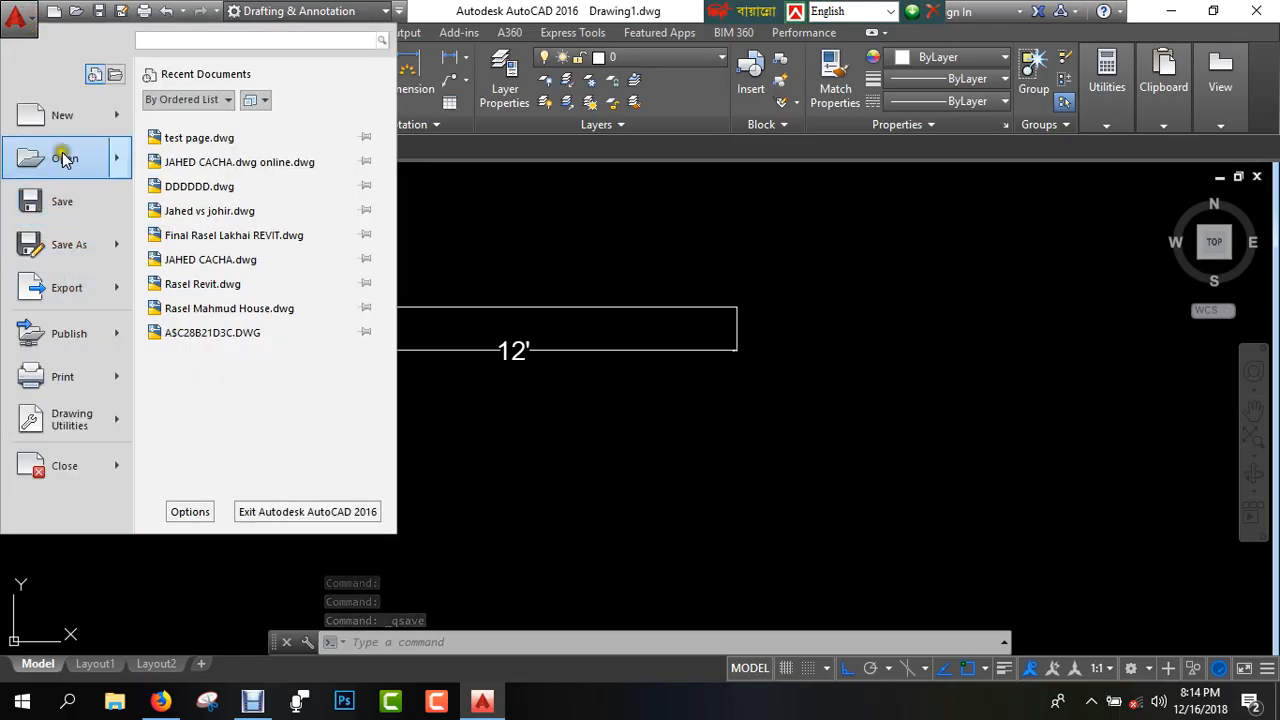
click(65, 203)
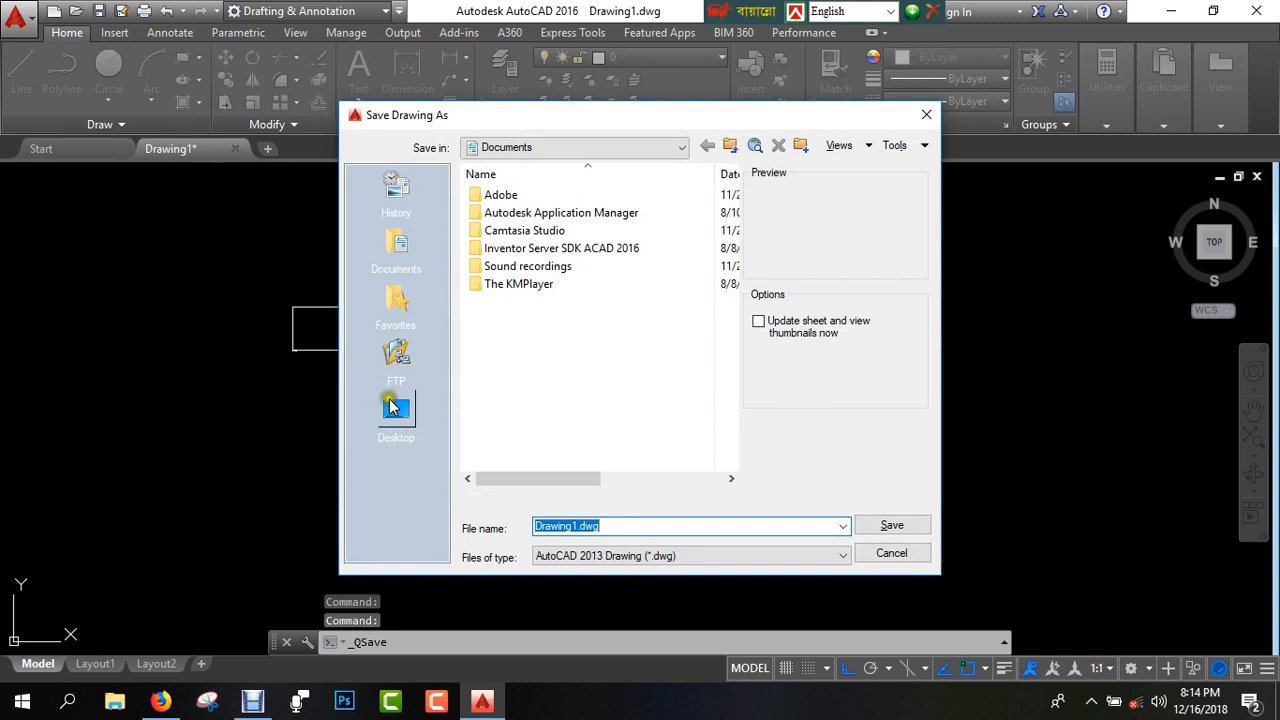
click(398, 416)
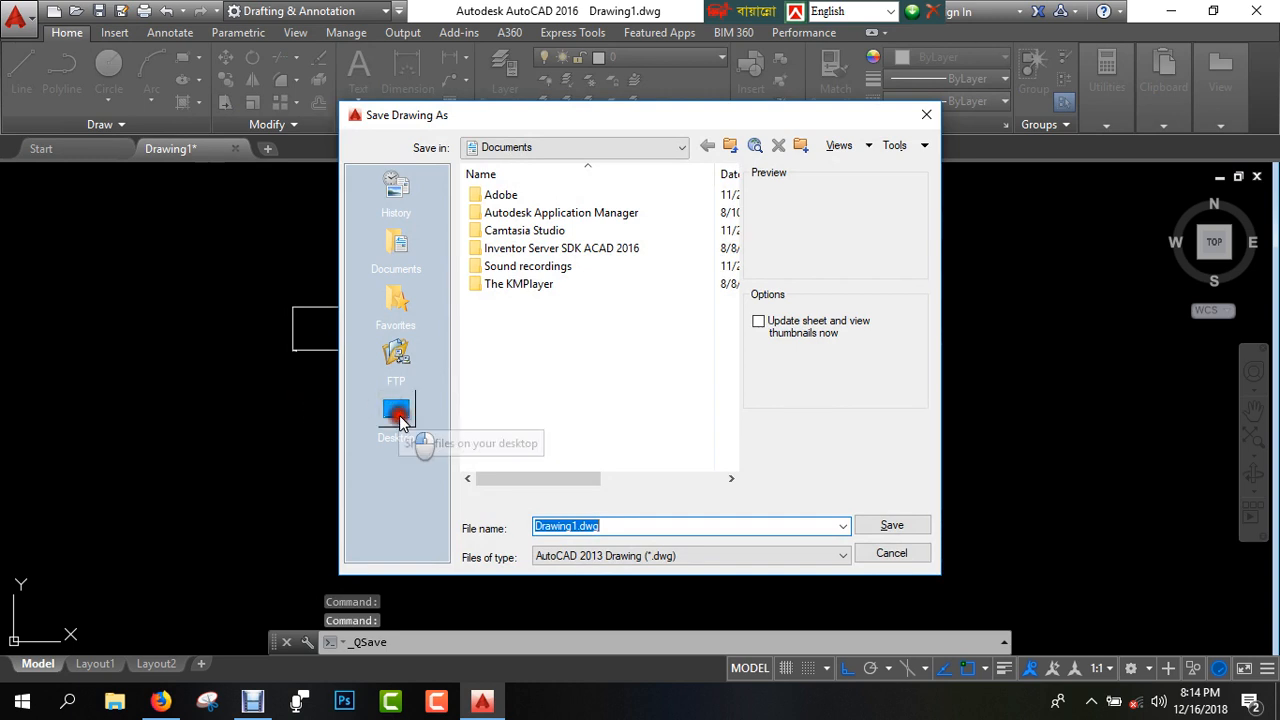
double_click(637, 528)
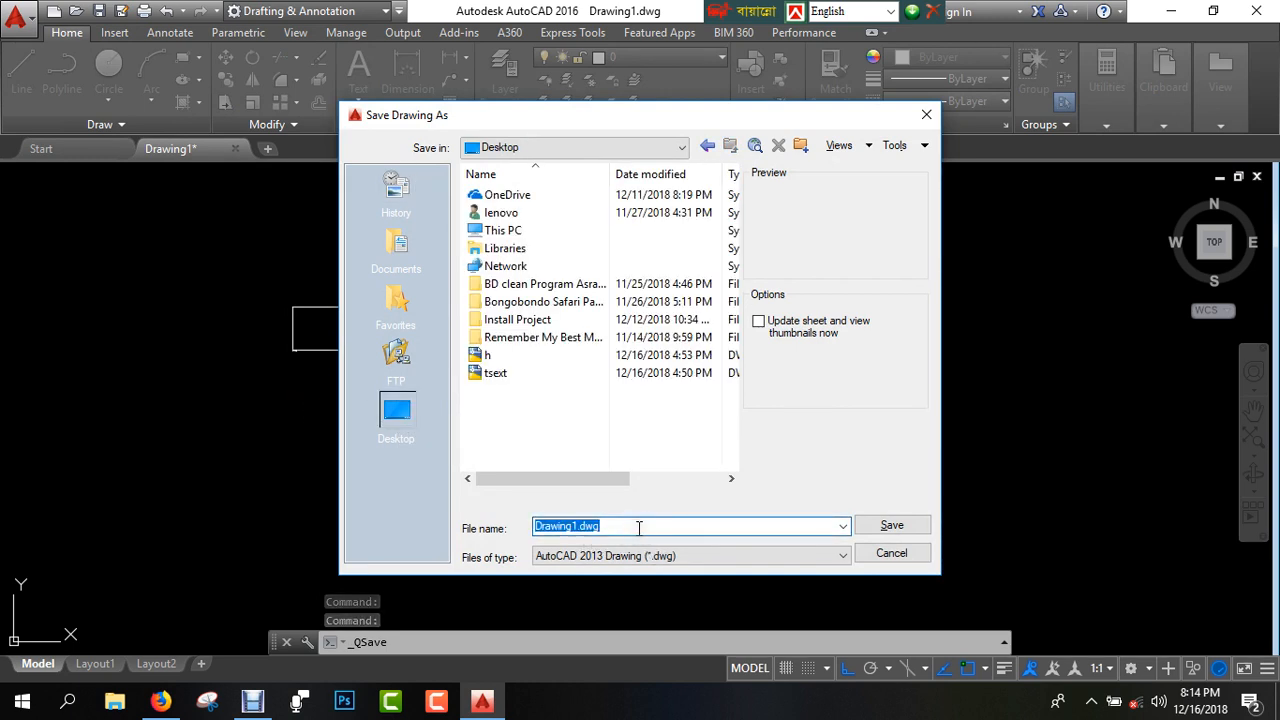
text(Au)
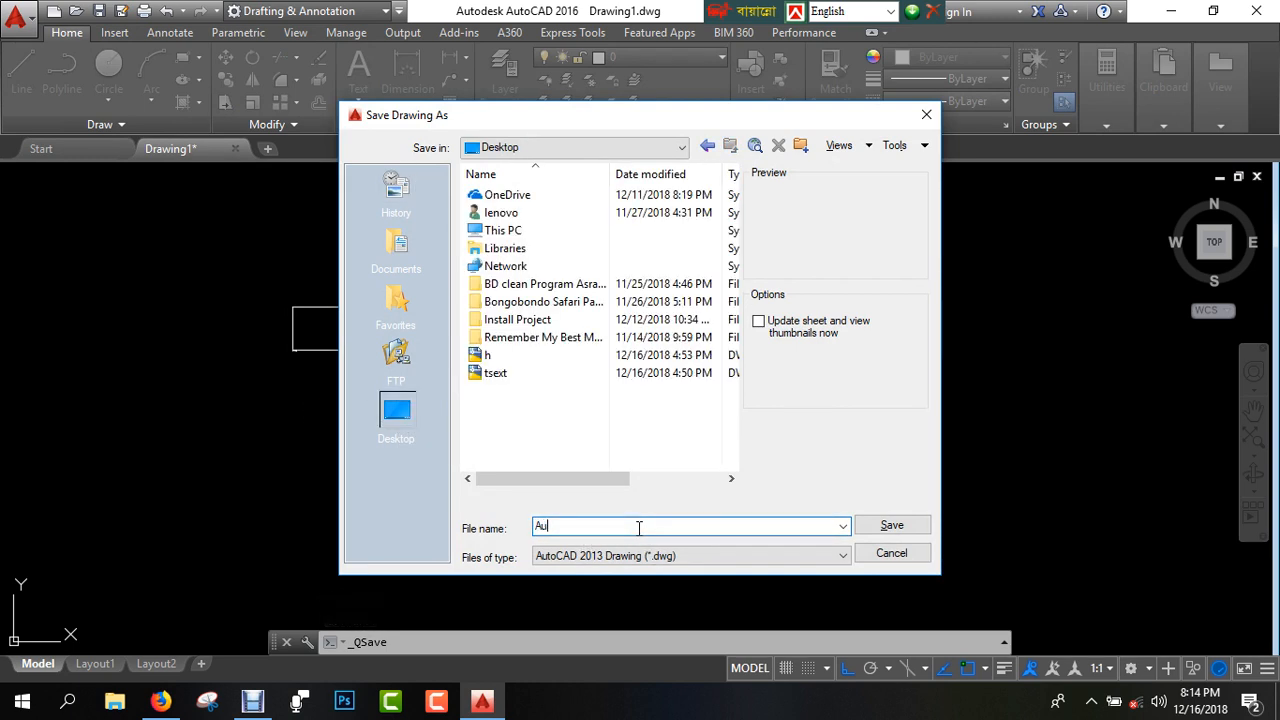
text(tocad Online course)
click(842, 556)
click(883, 440)
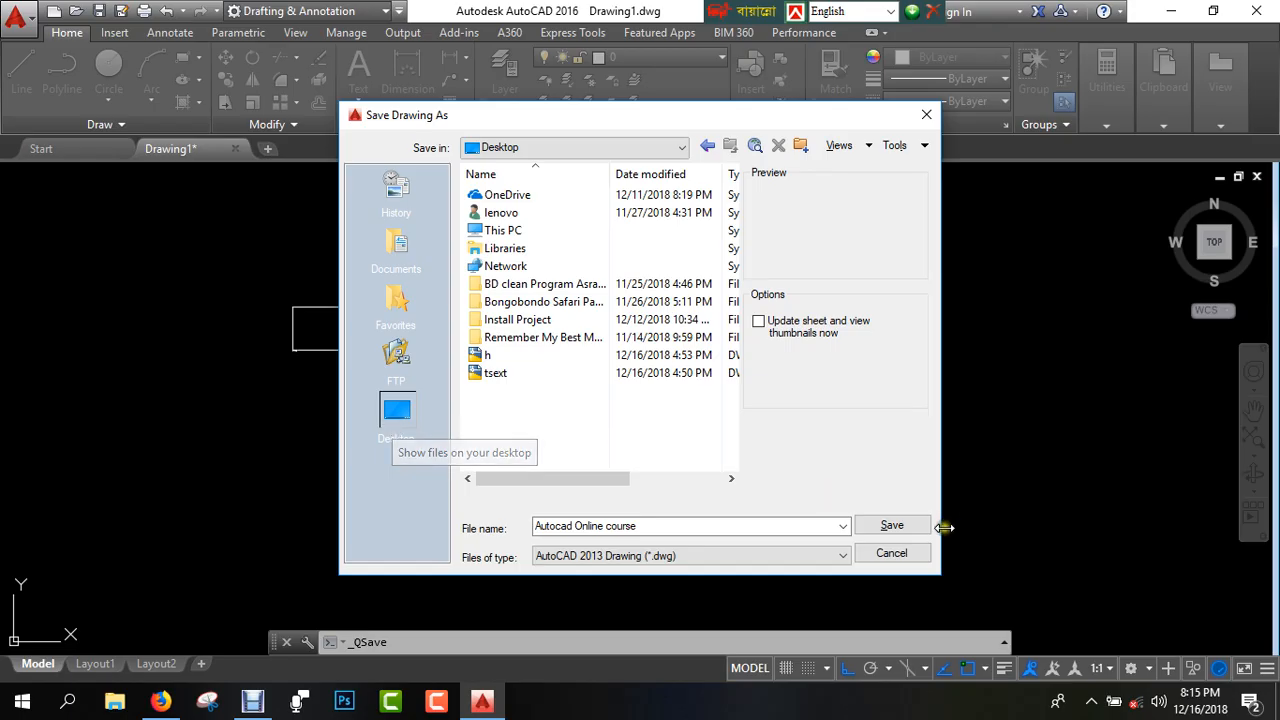
click(891, 525)
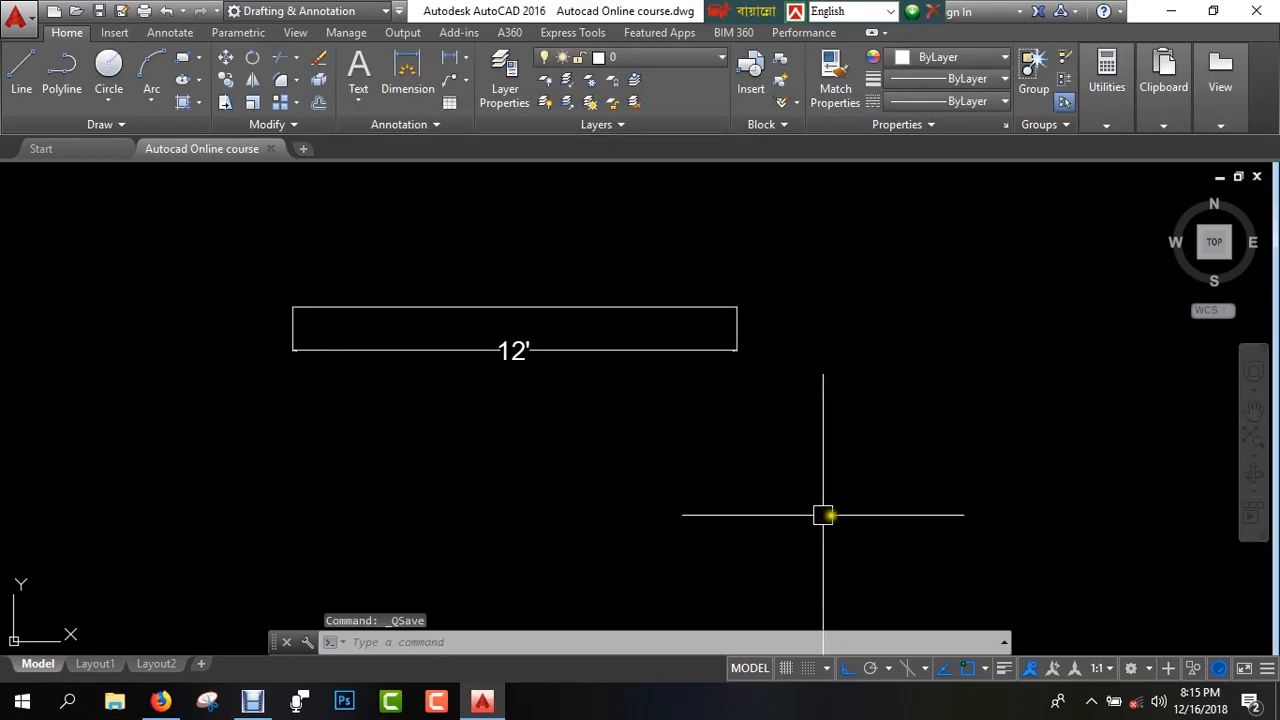
click(254, 703)
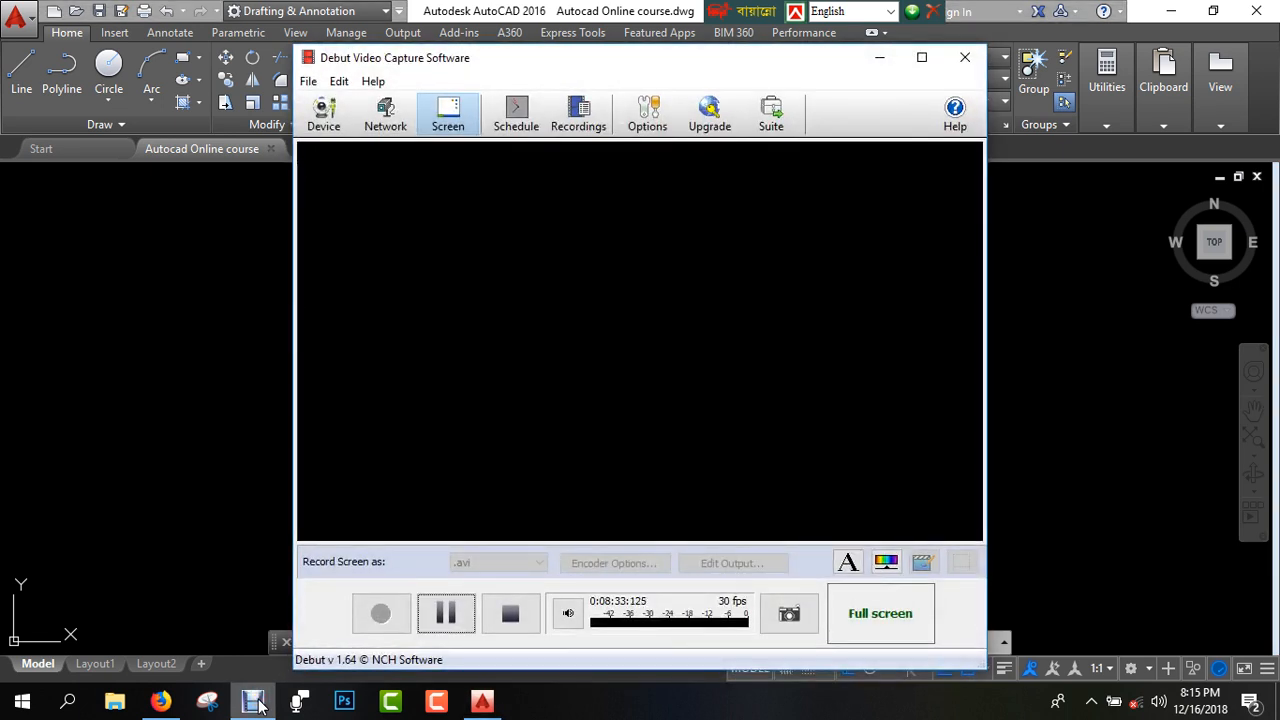